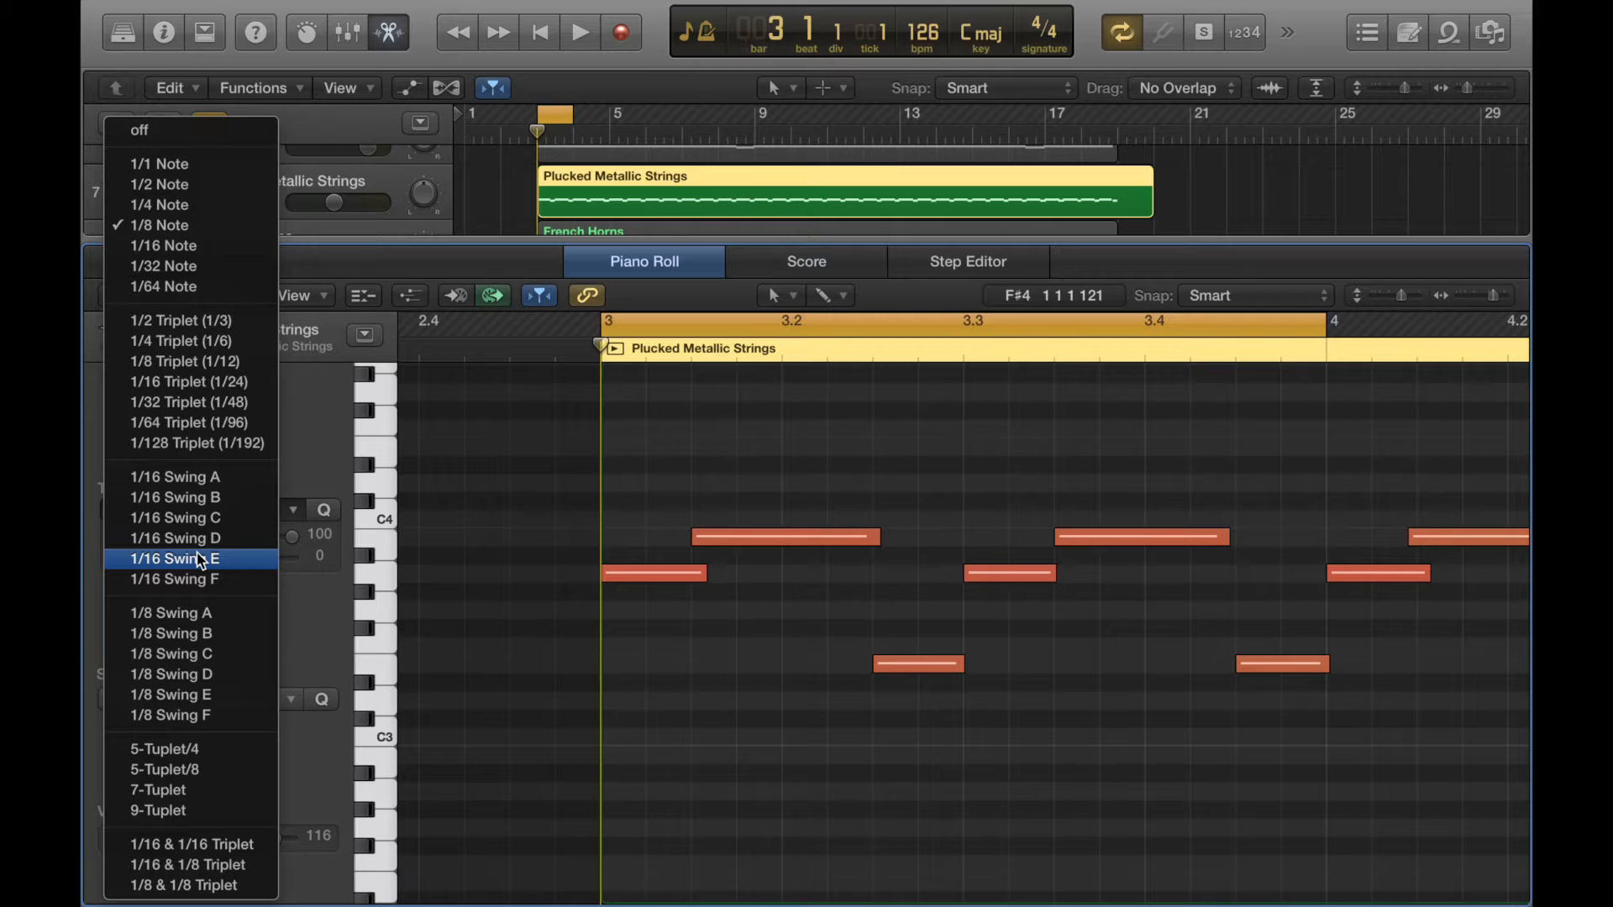
- Quantize the six selected notes to 1/8 Swing E and play the passage back
left_click(224, 697)
left_click_drag(1250, 720, 612, 482)
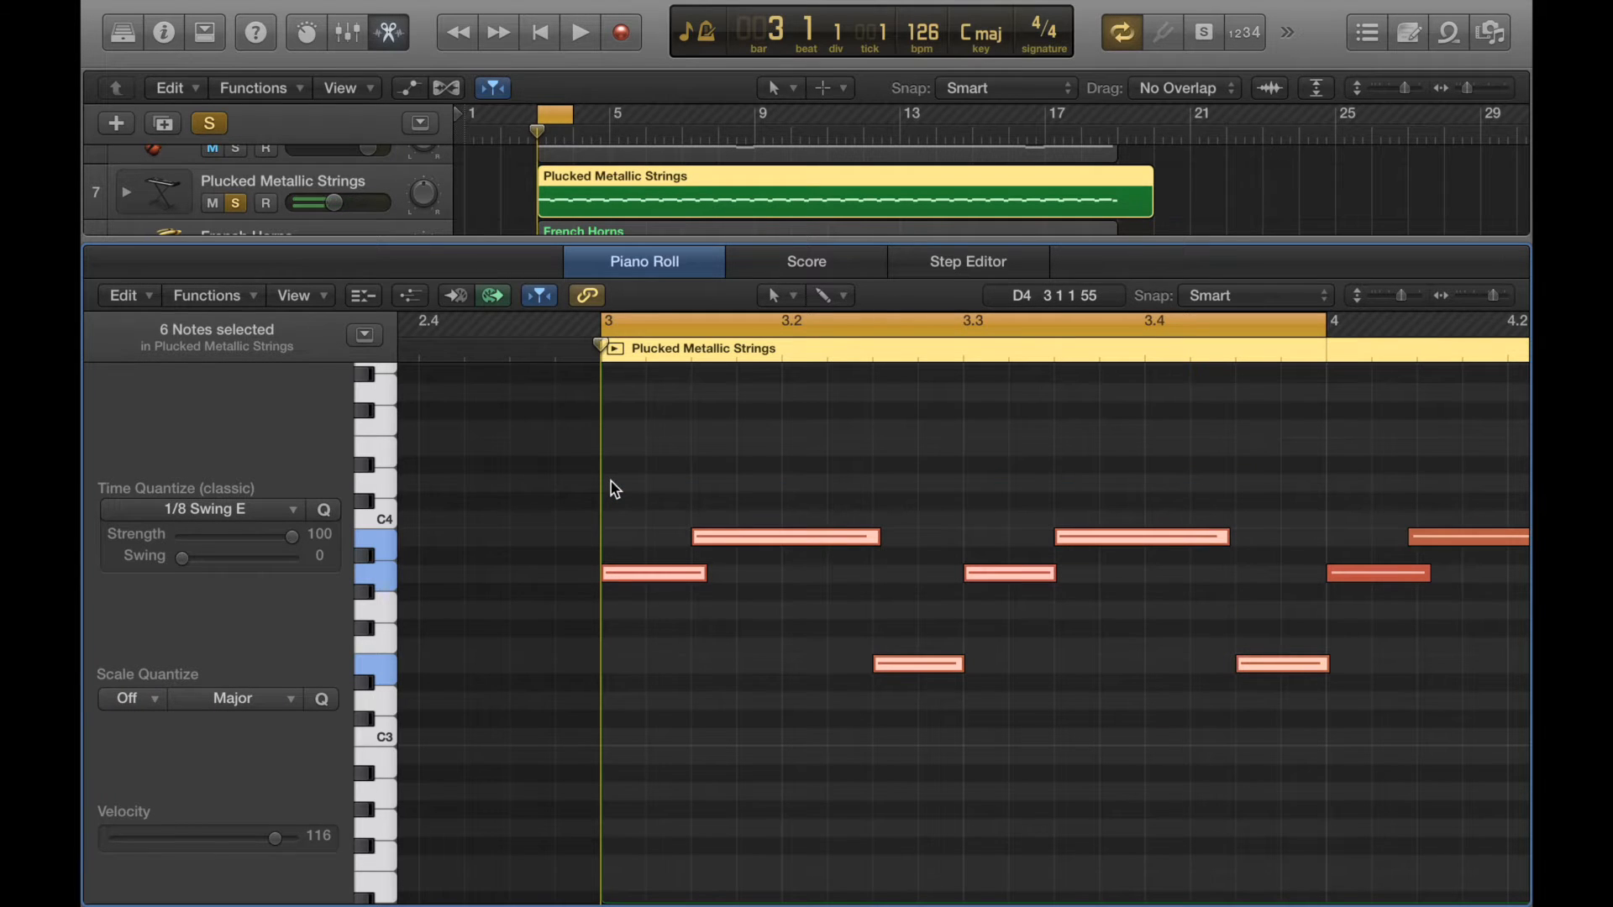
key("q")
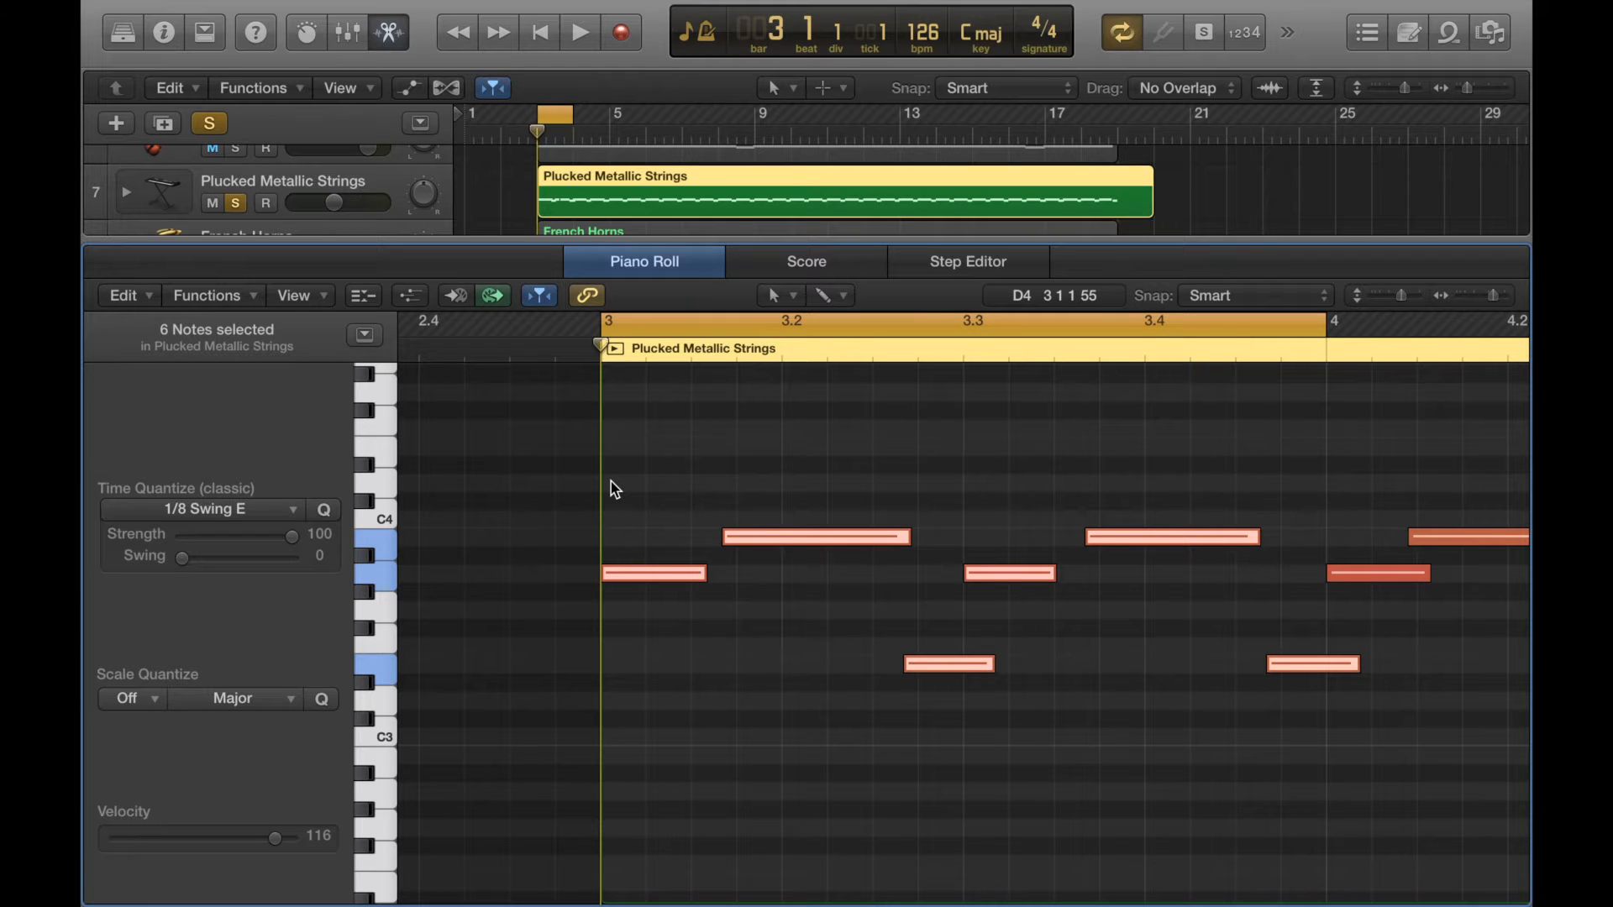
key("space")
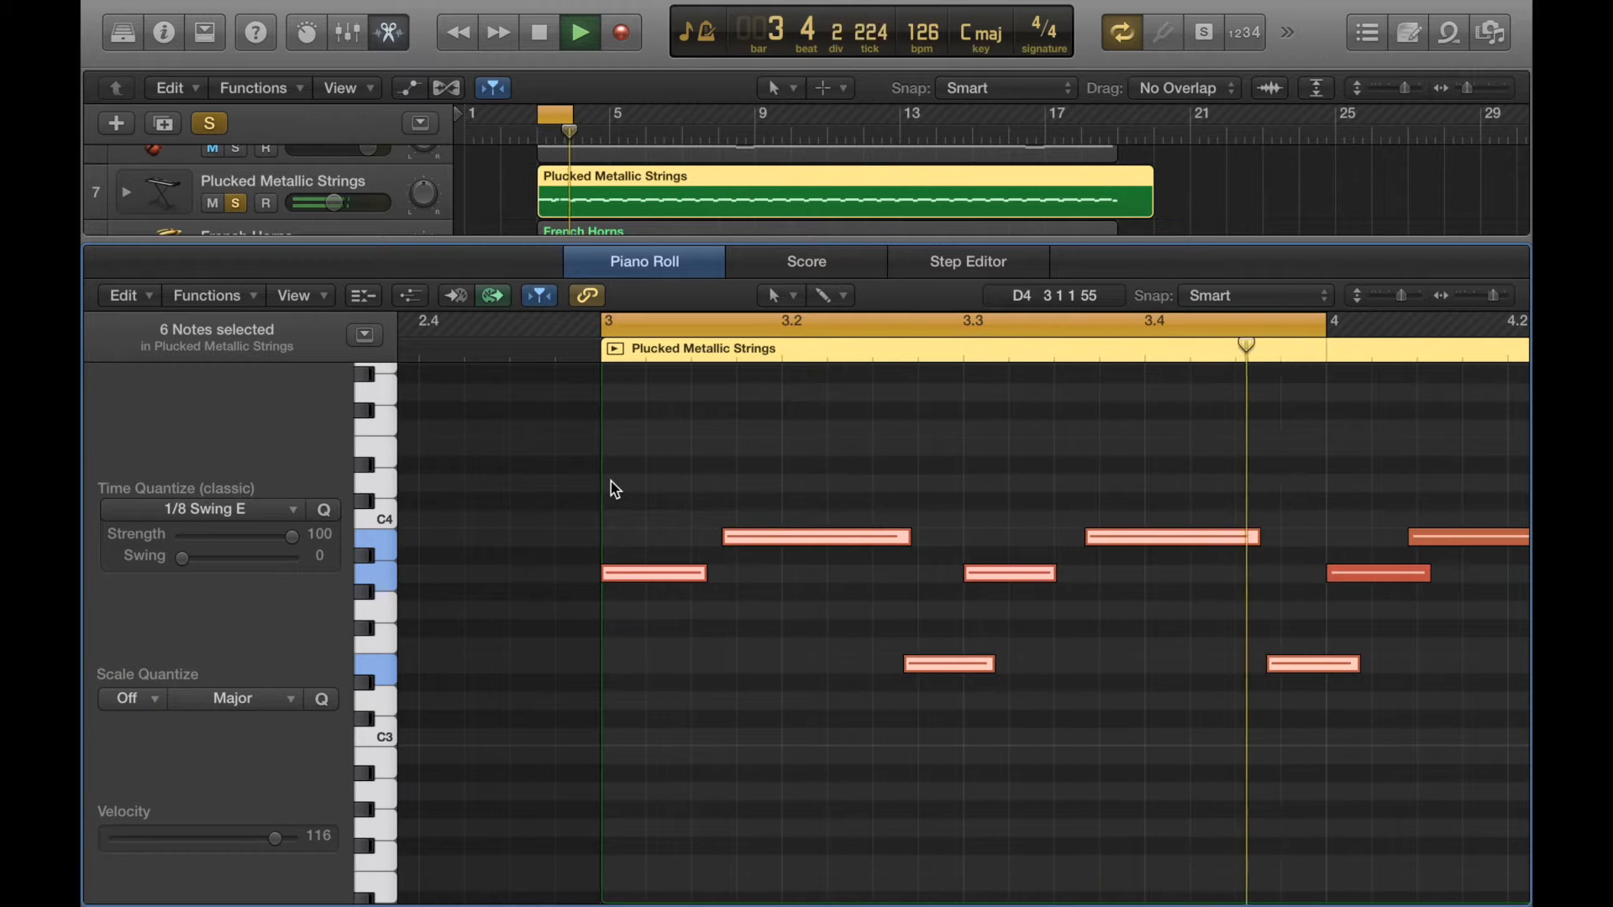
key("space")
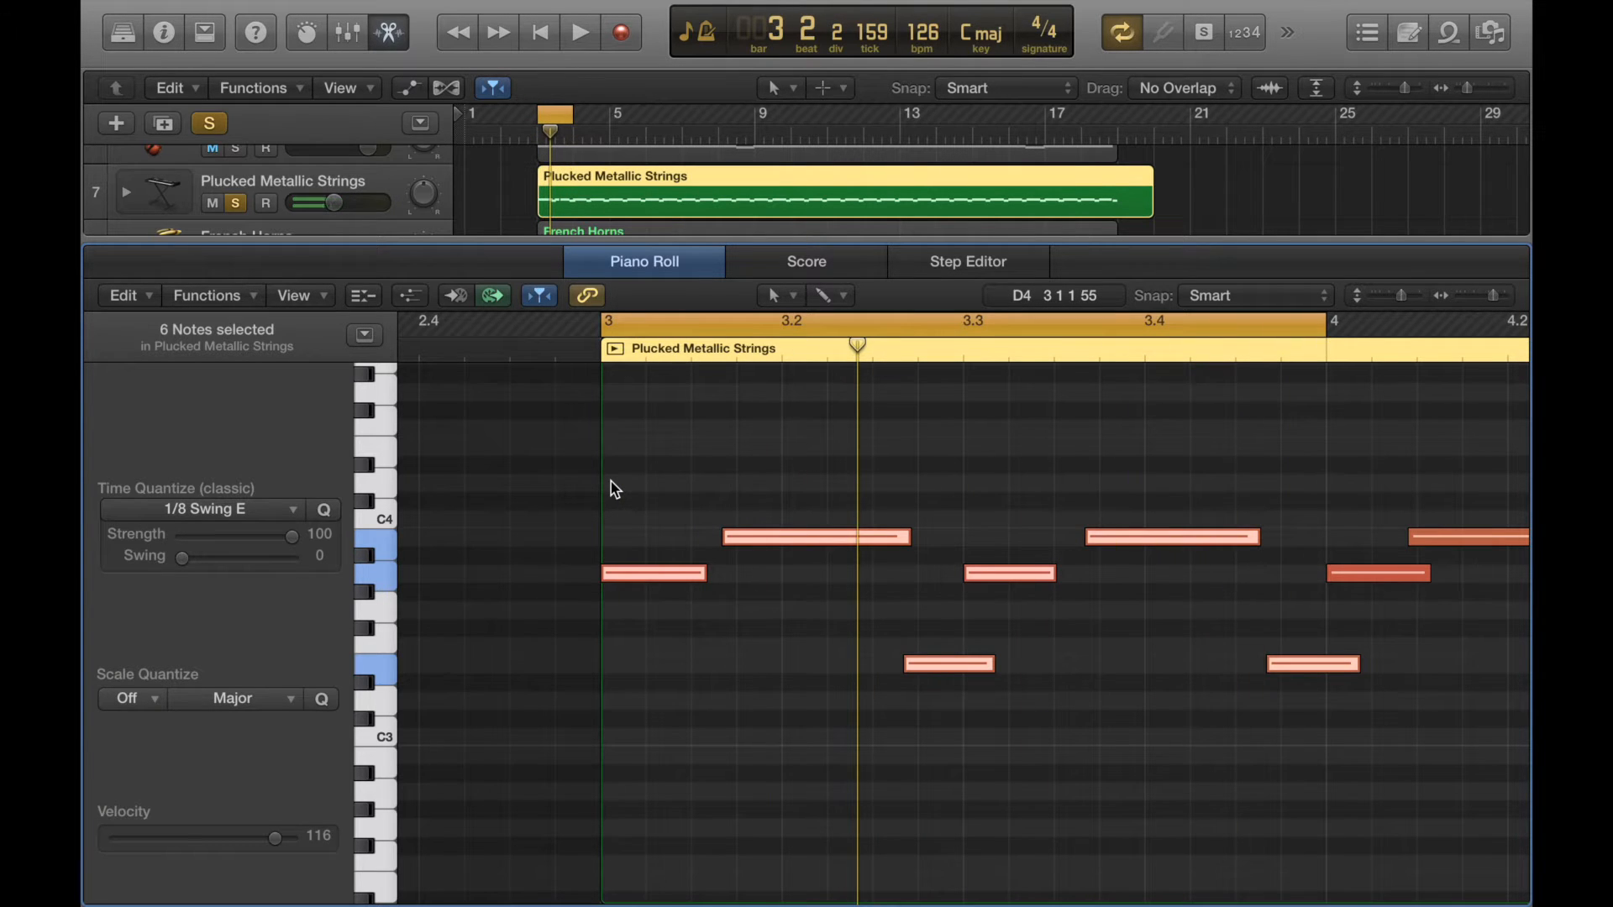
- Change the time quantize value to 1/8 Swing A and start playback
left_click(257, 510)
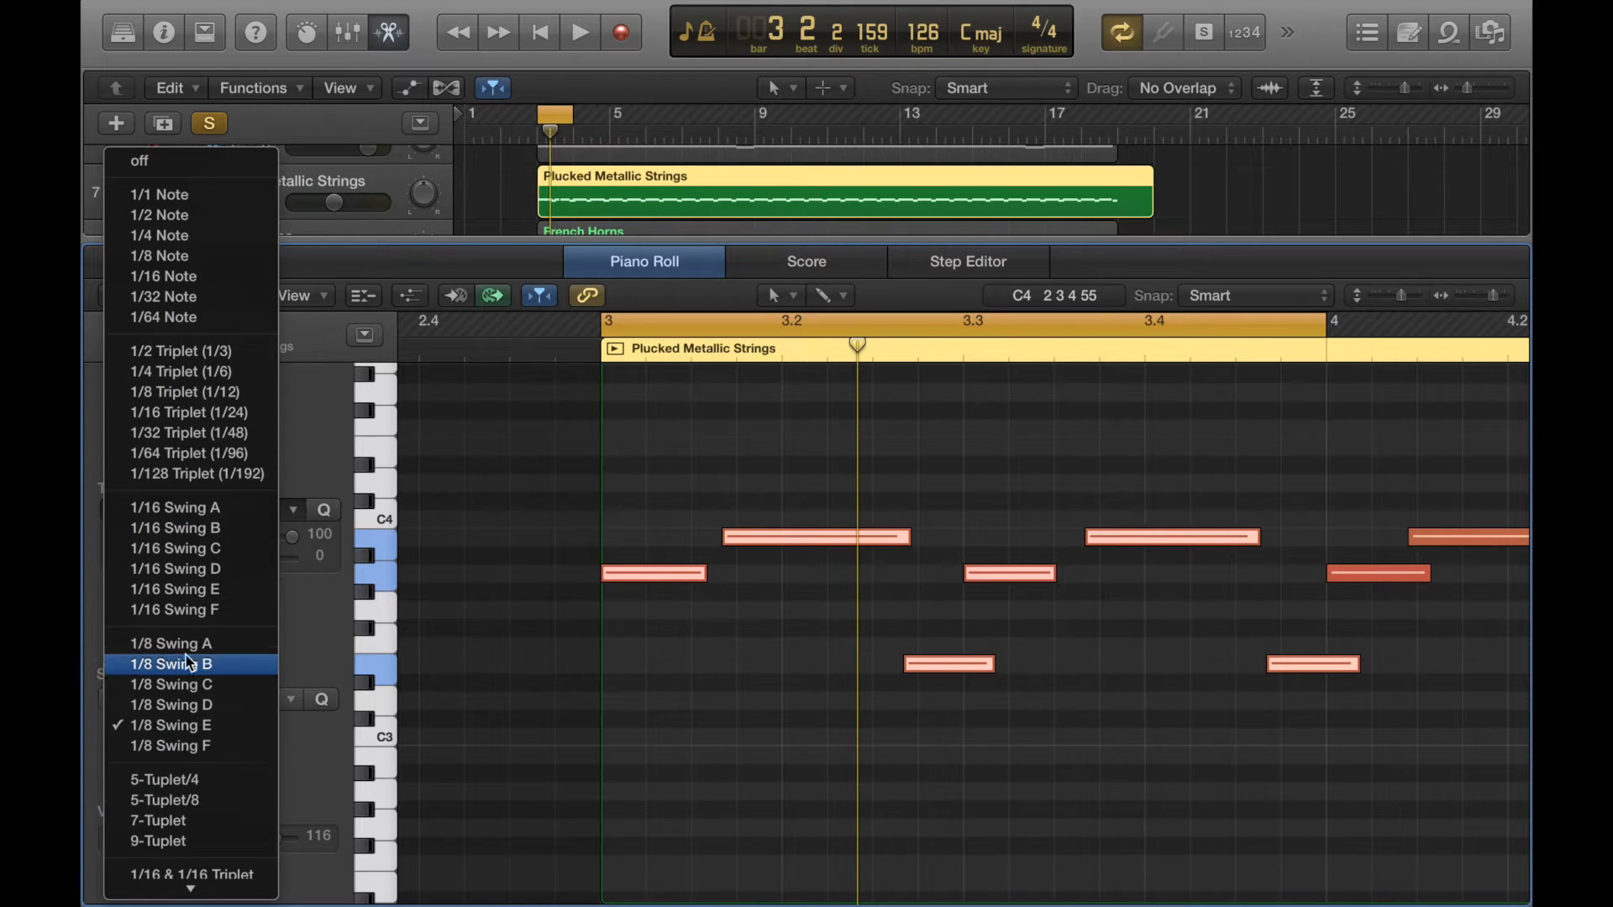
left_click(180, 651)
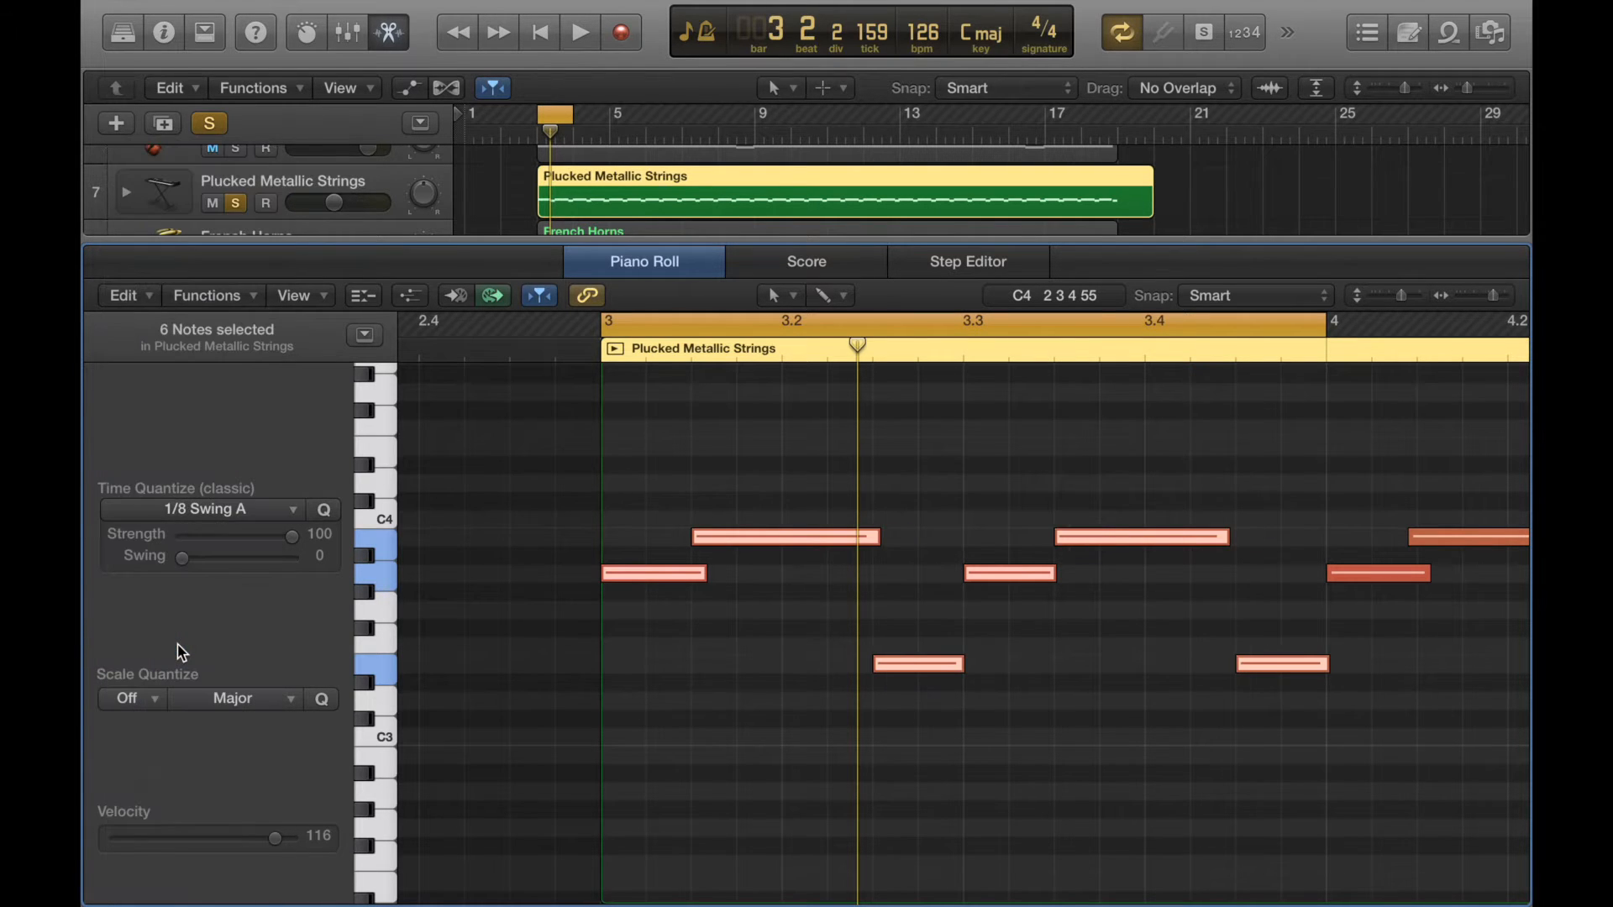
key("space")
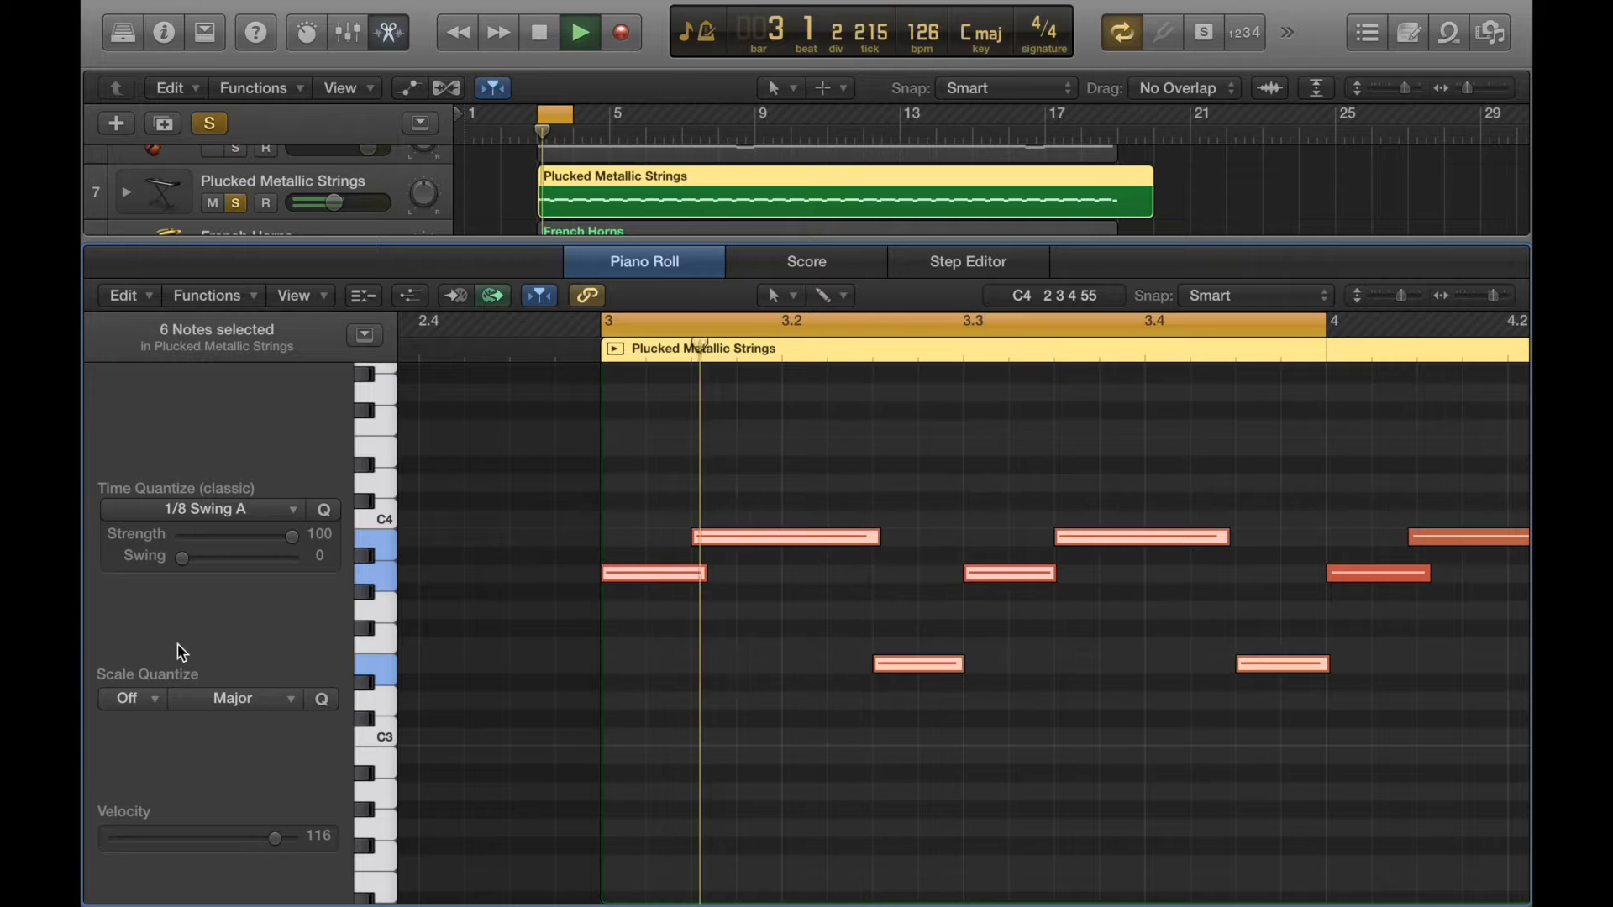
- Audition the 1/8 Swing C and 1/8 Swing E quantize values during playback, stopping at the end
left_click(243, 519)
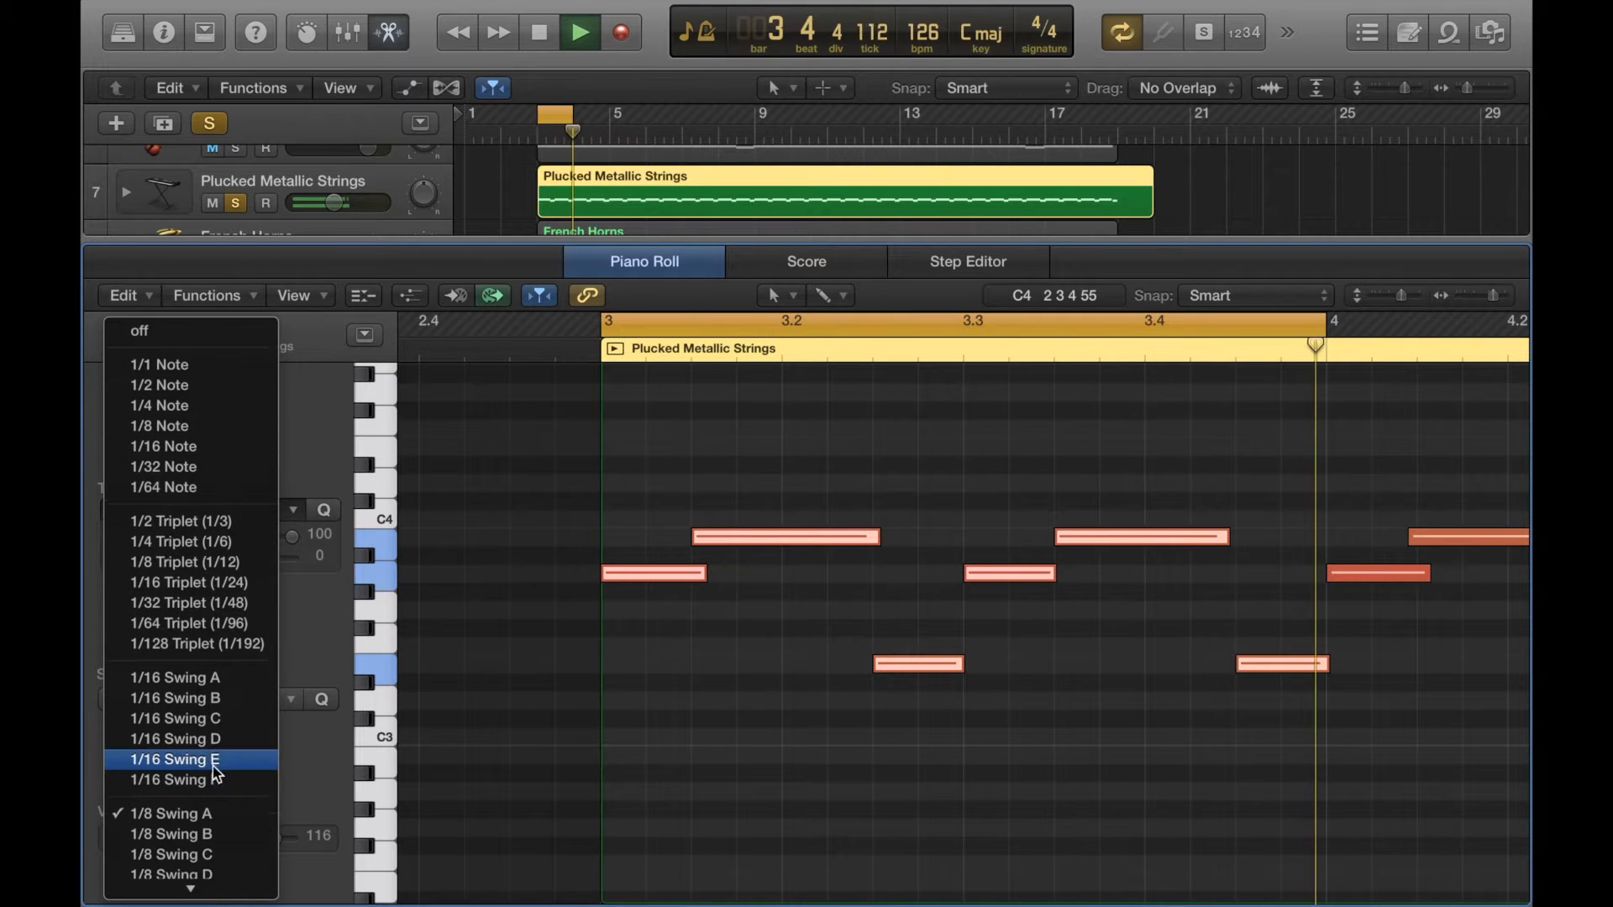
left_click(216, 855)
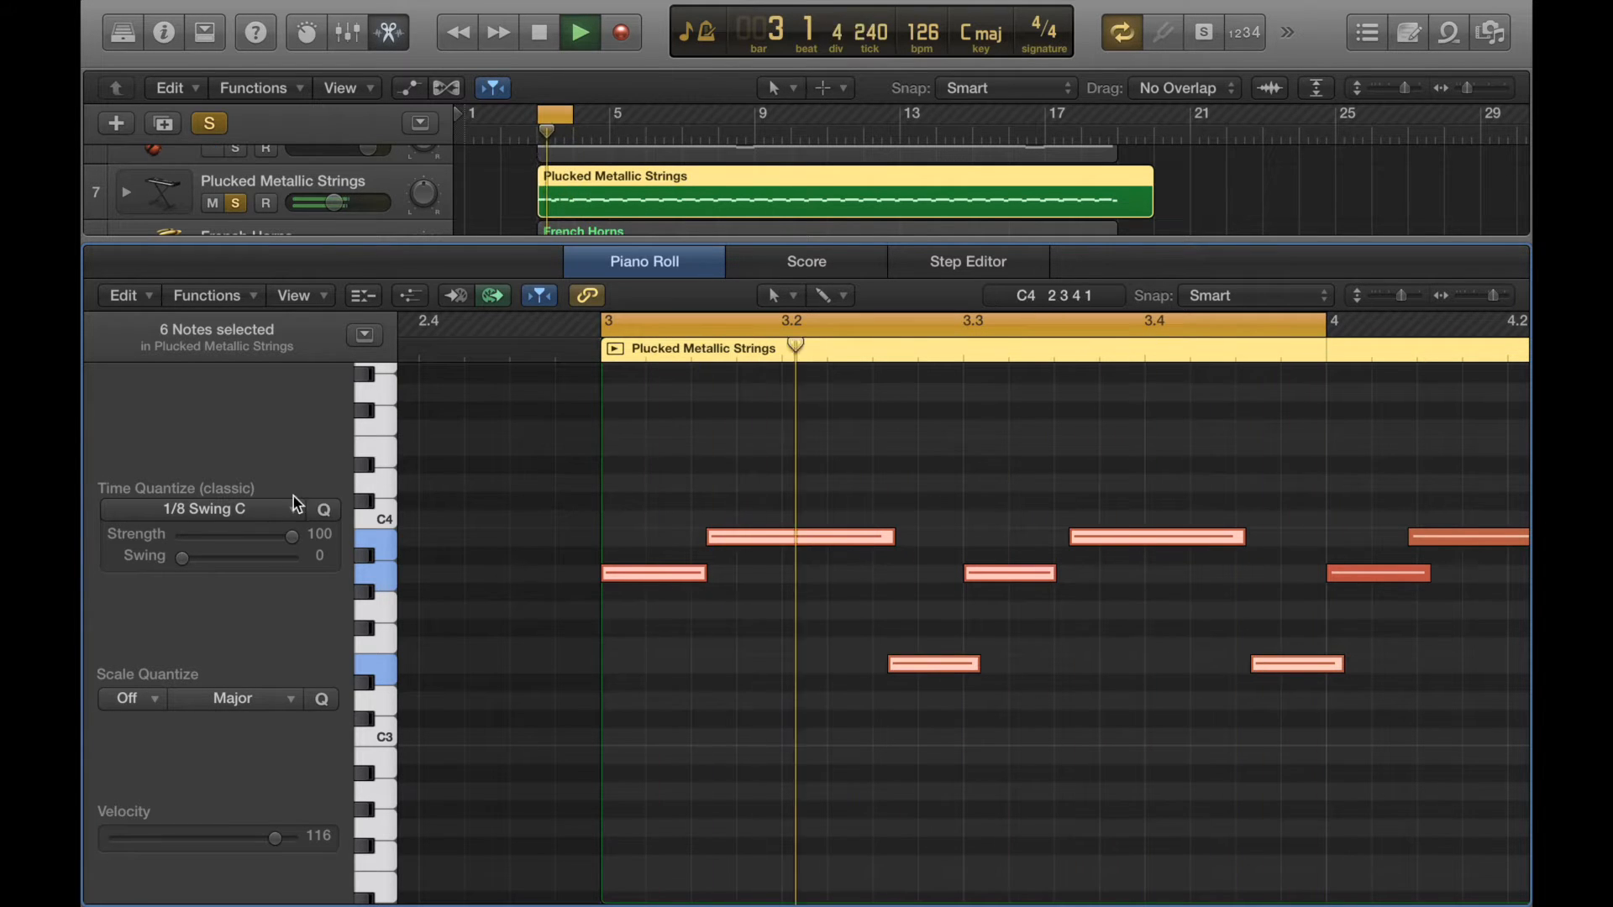
left_click(267, 511)
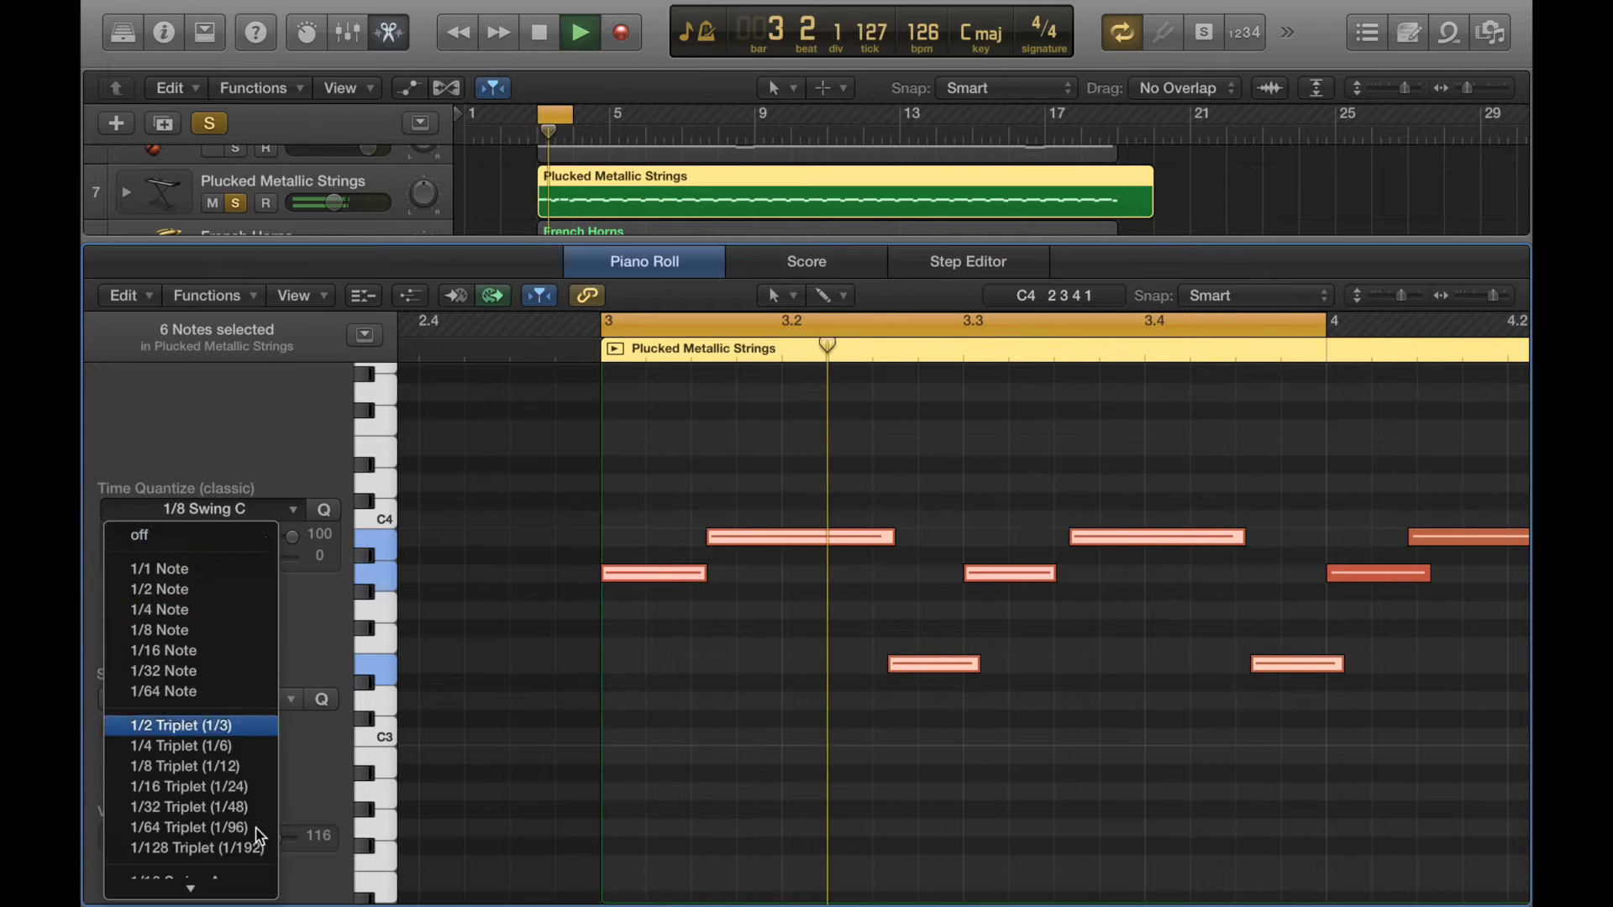
mouse_move(246, 880)
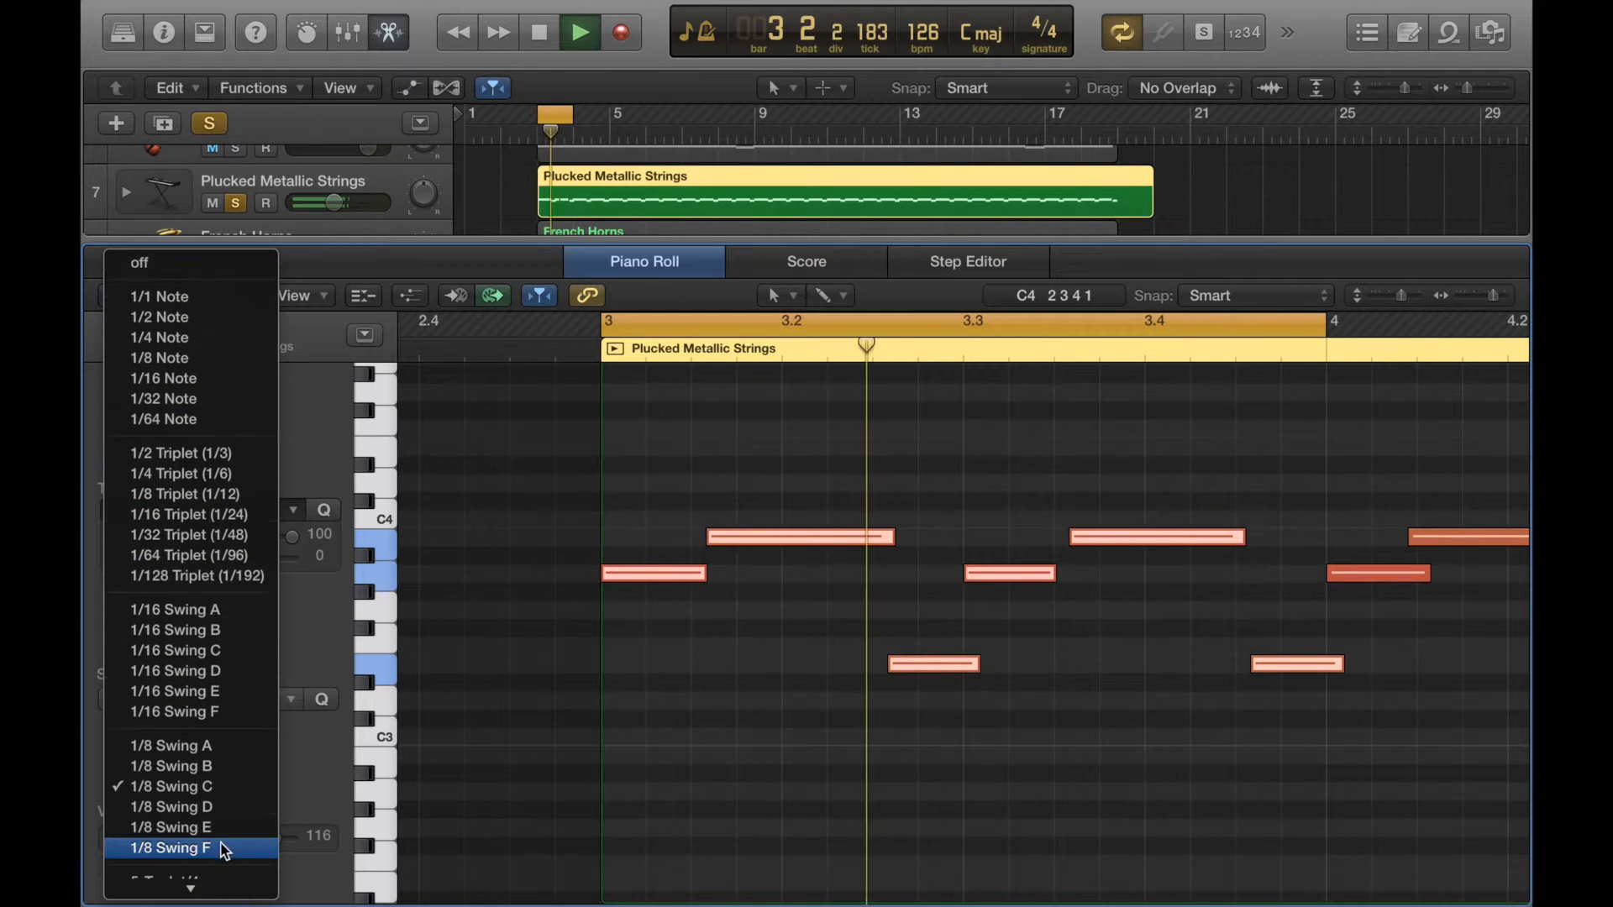
left_click(206, 828)
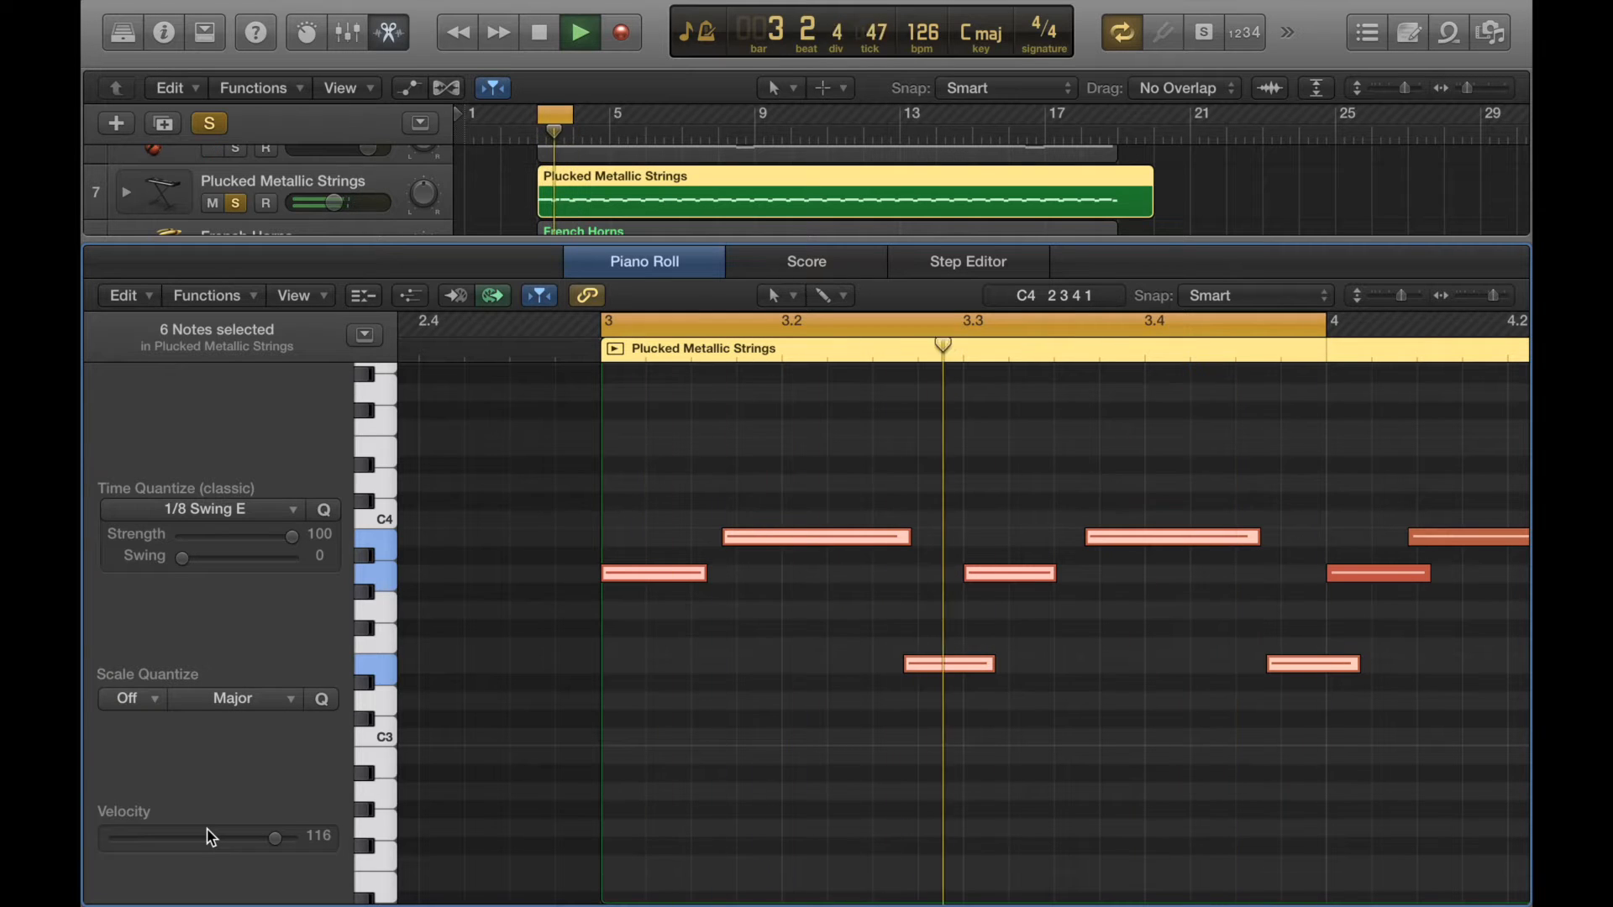
key("space")
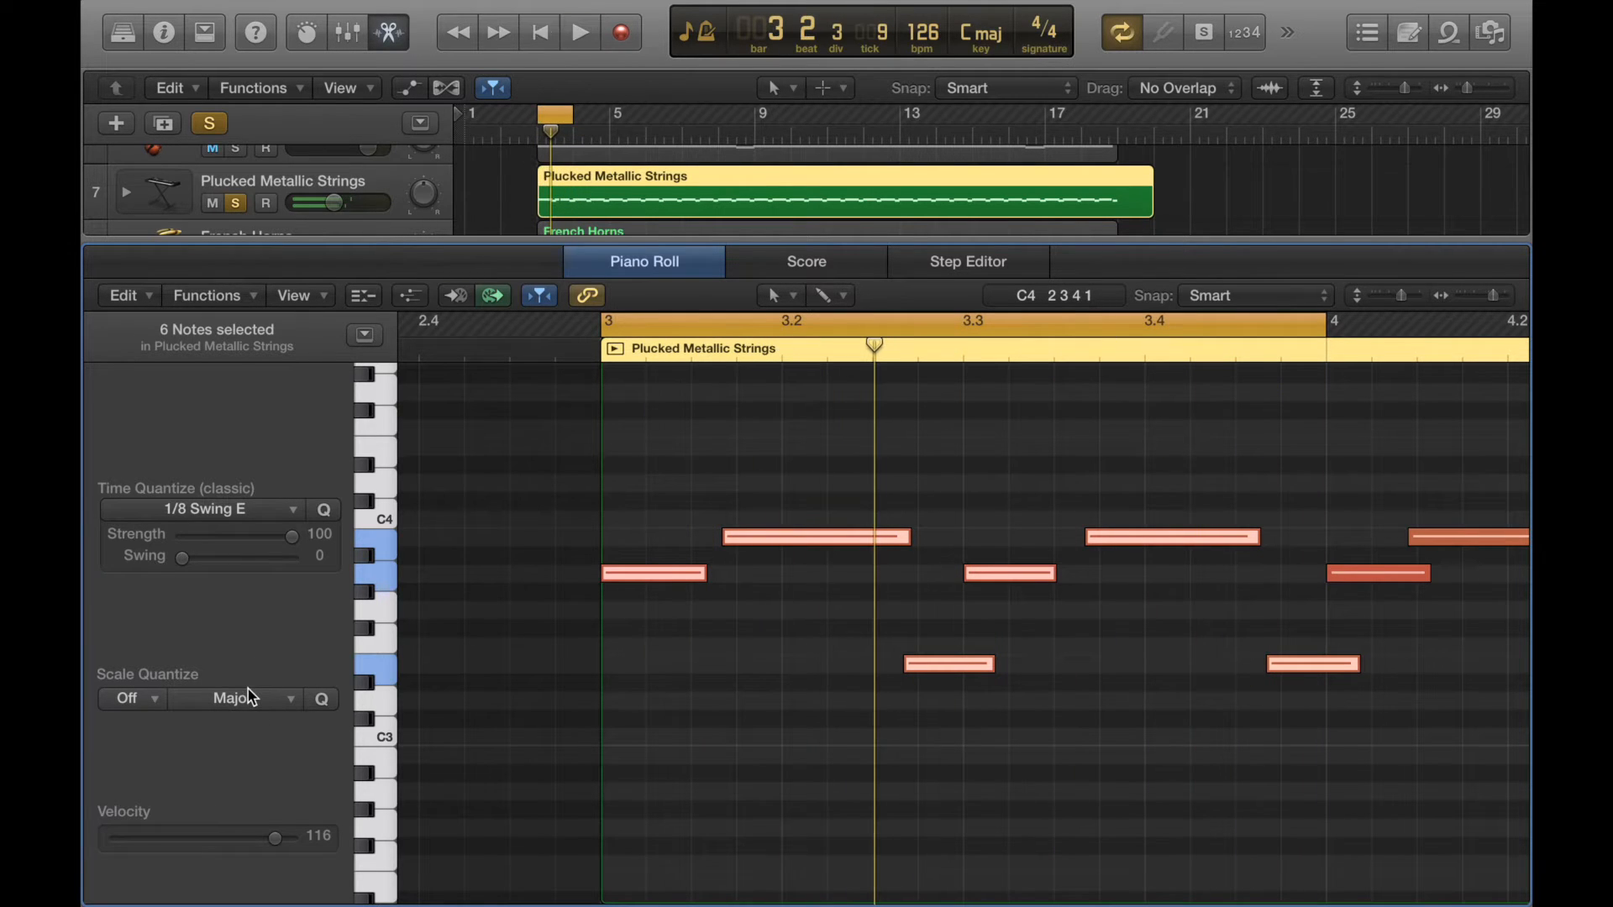
- Set the time quantize value to straight 1/8 Note and play the notes back
left_click(267, 510)
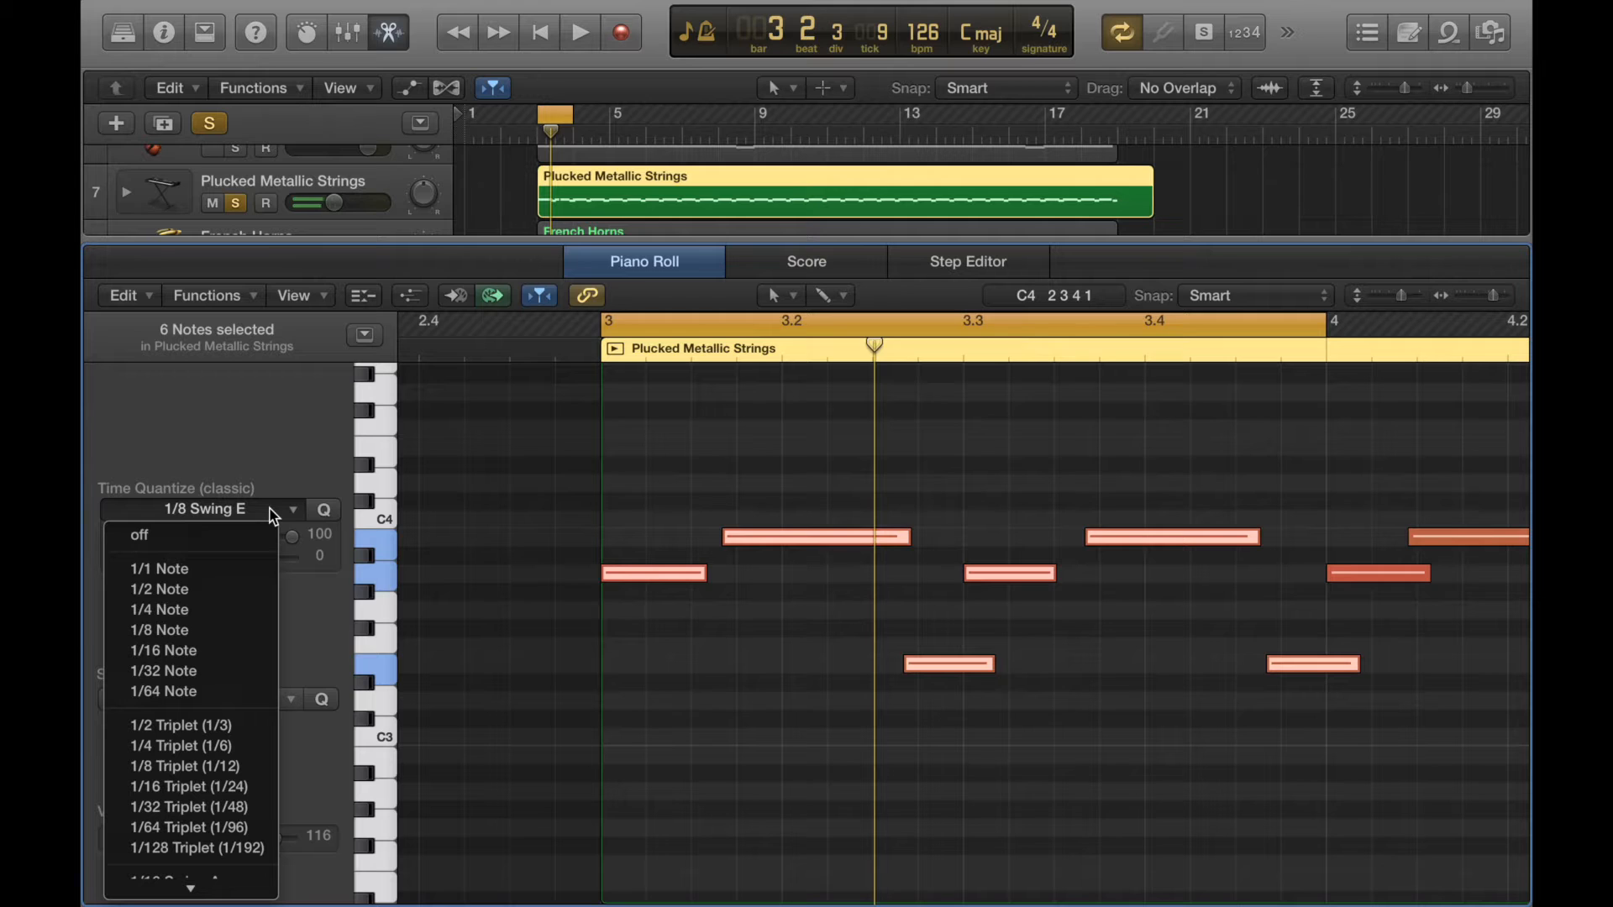
left_click(228, 638)
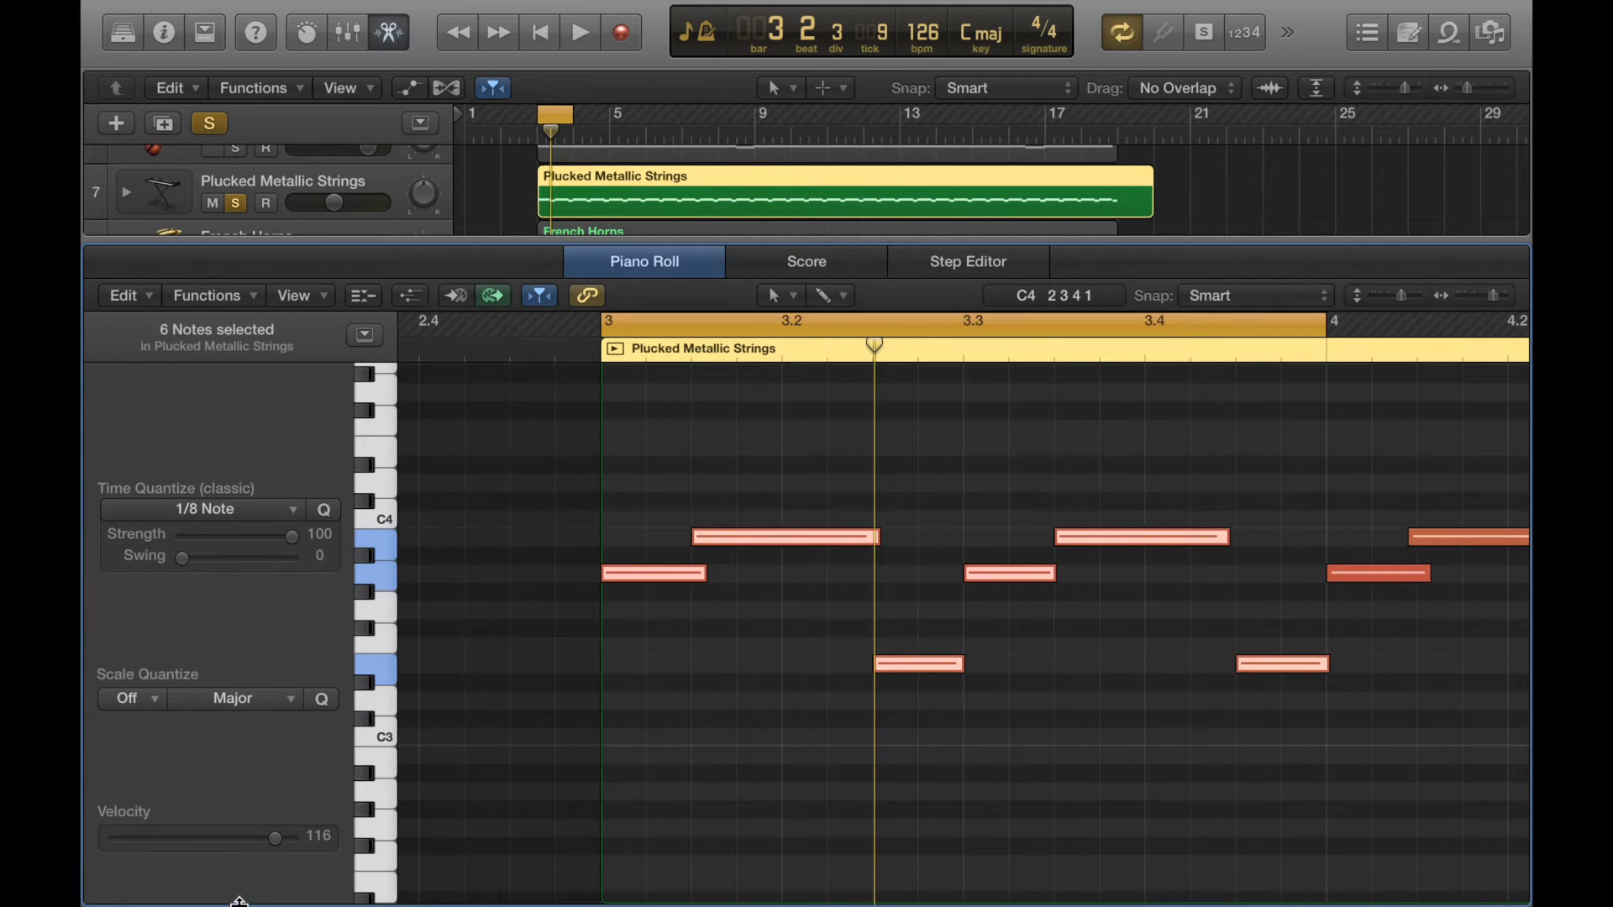
left_click(244, 512)
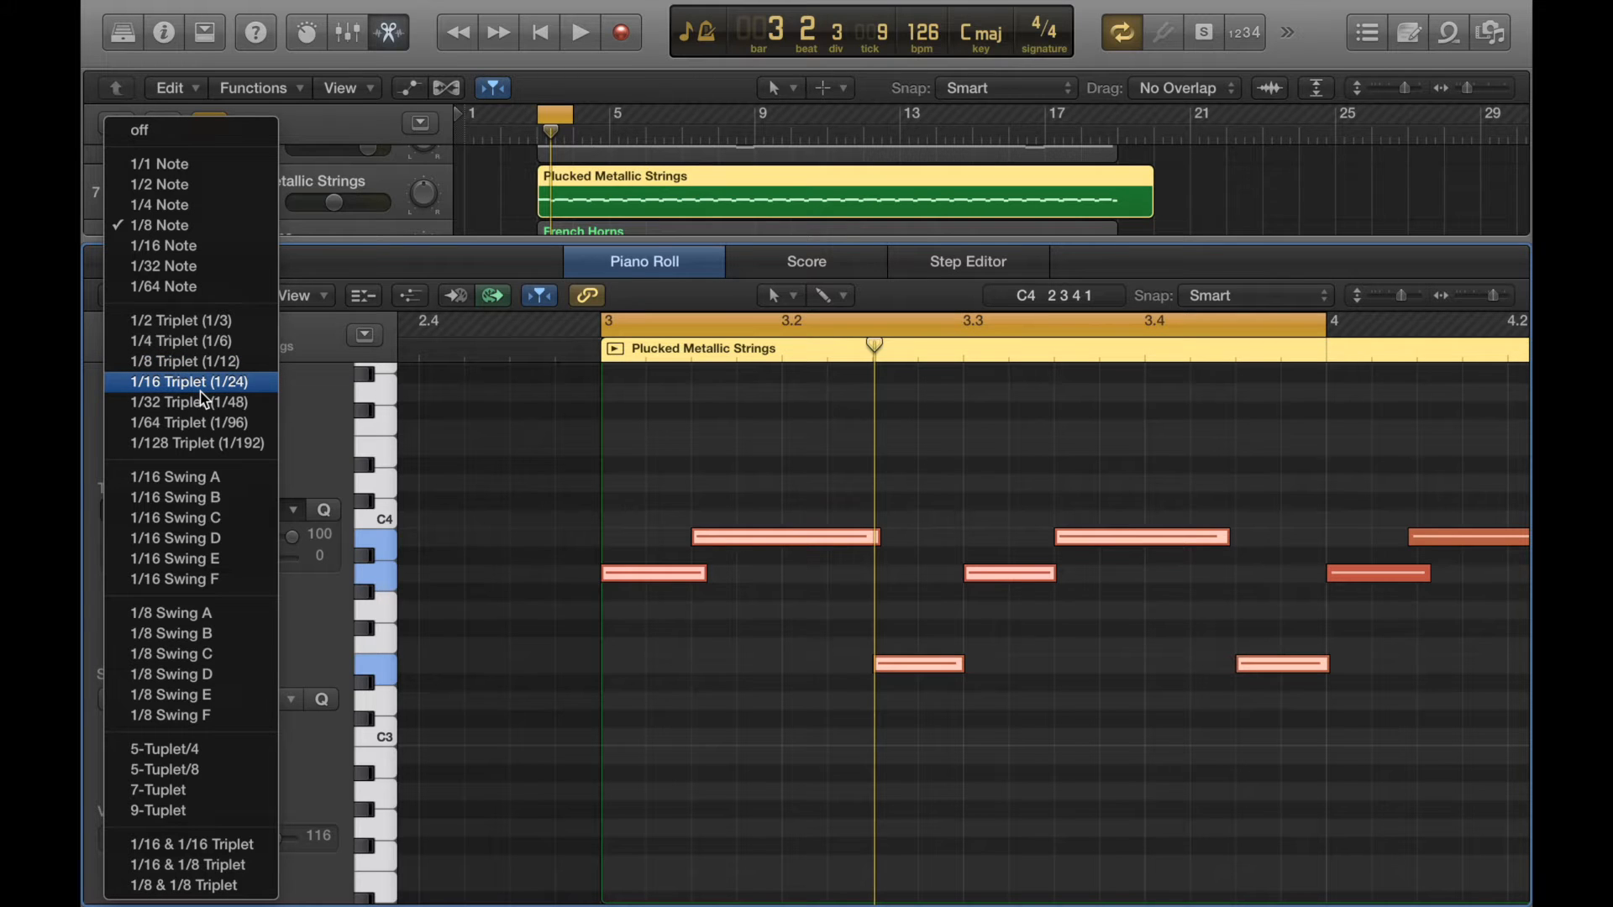
left_click(286, 427)
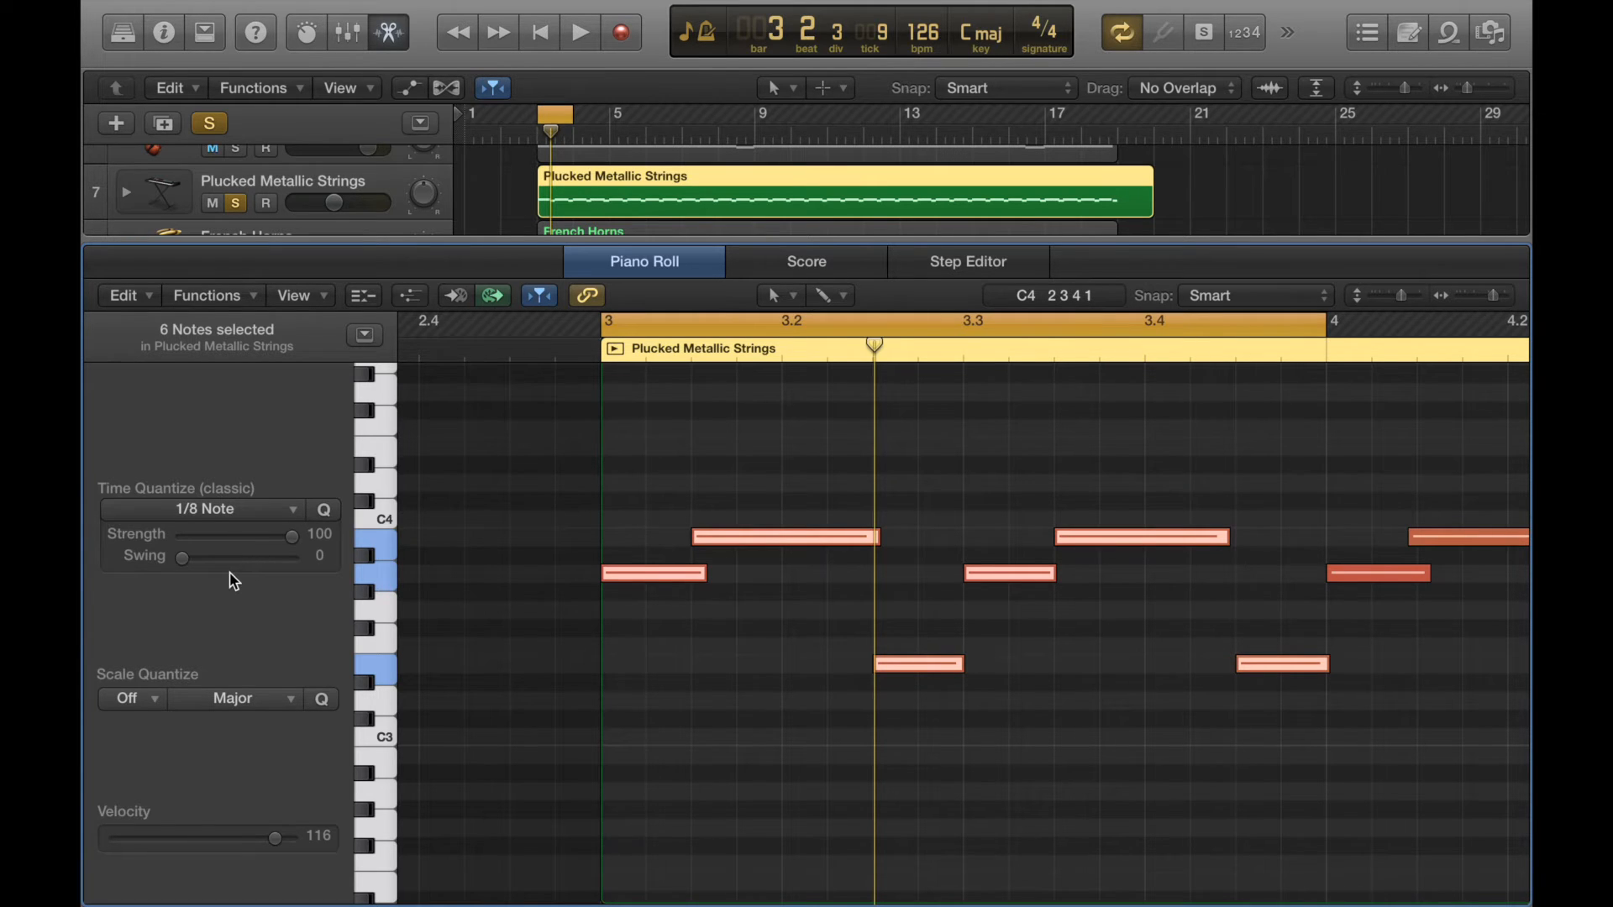
key("space")
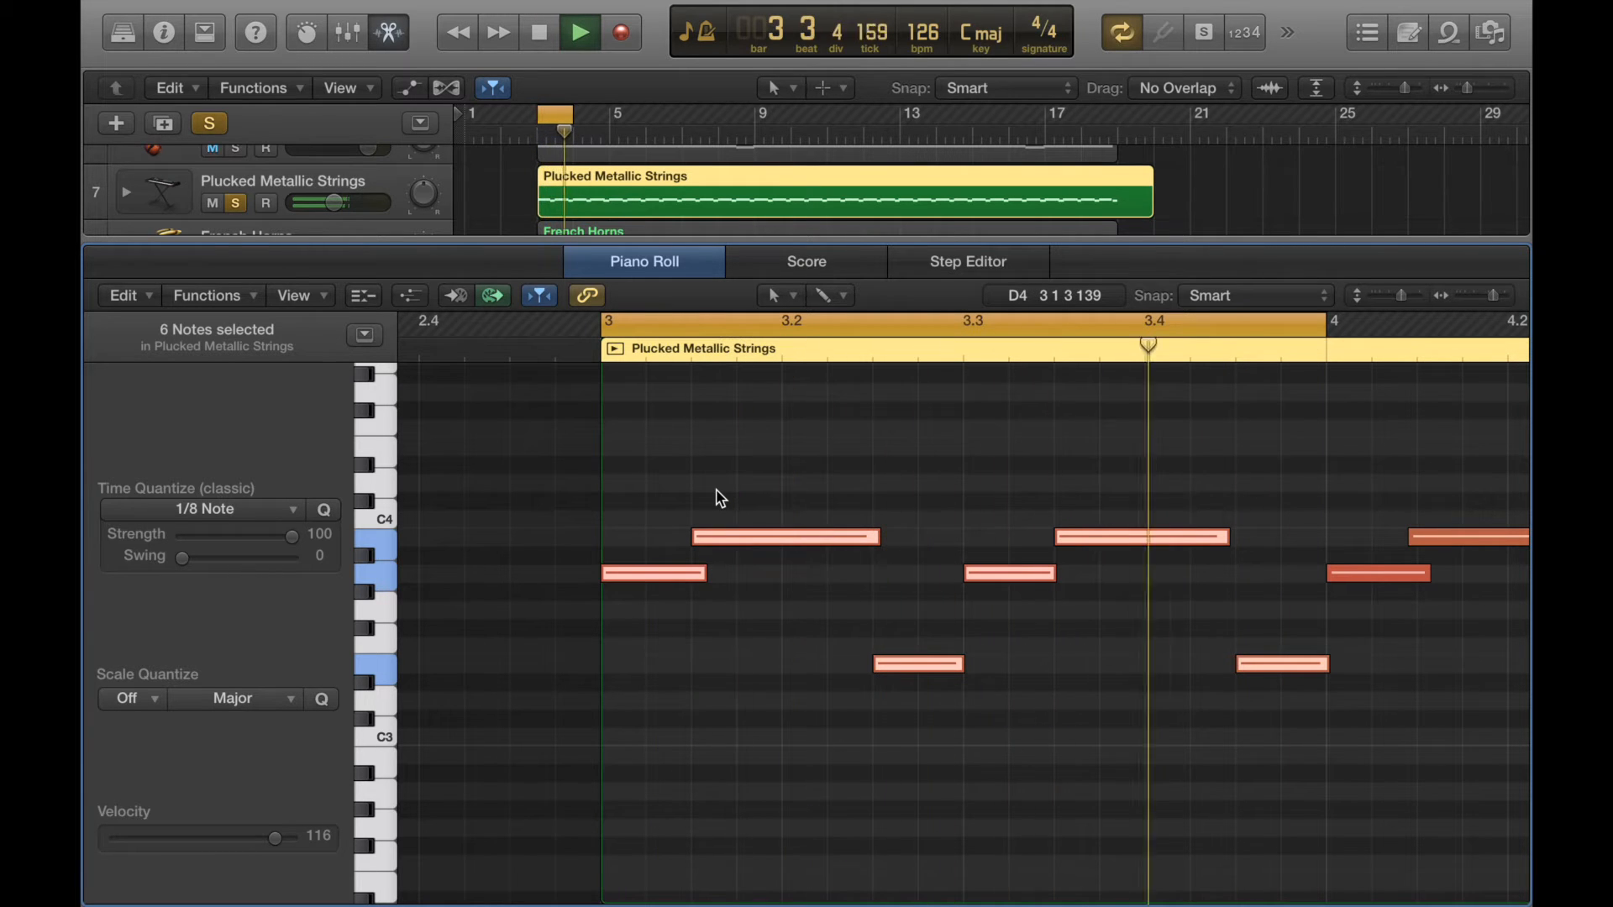
key("space")
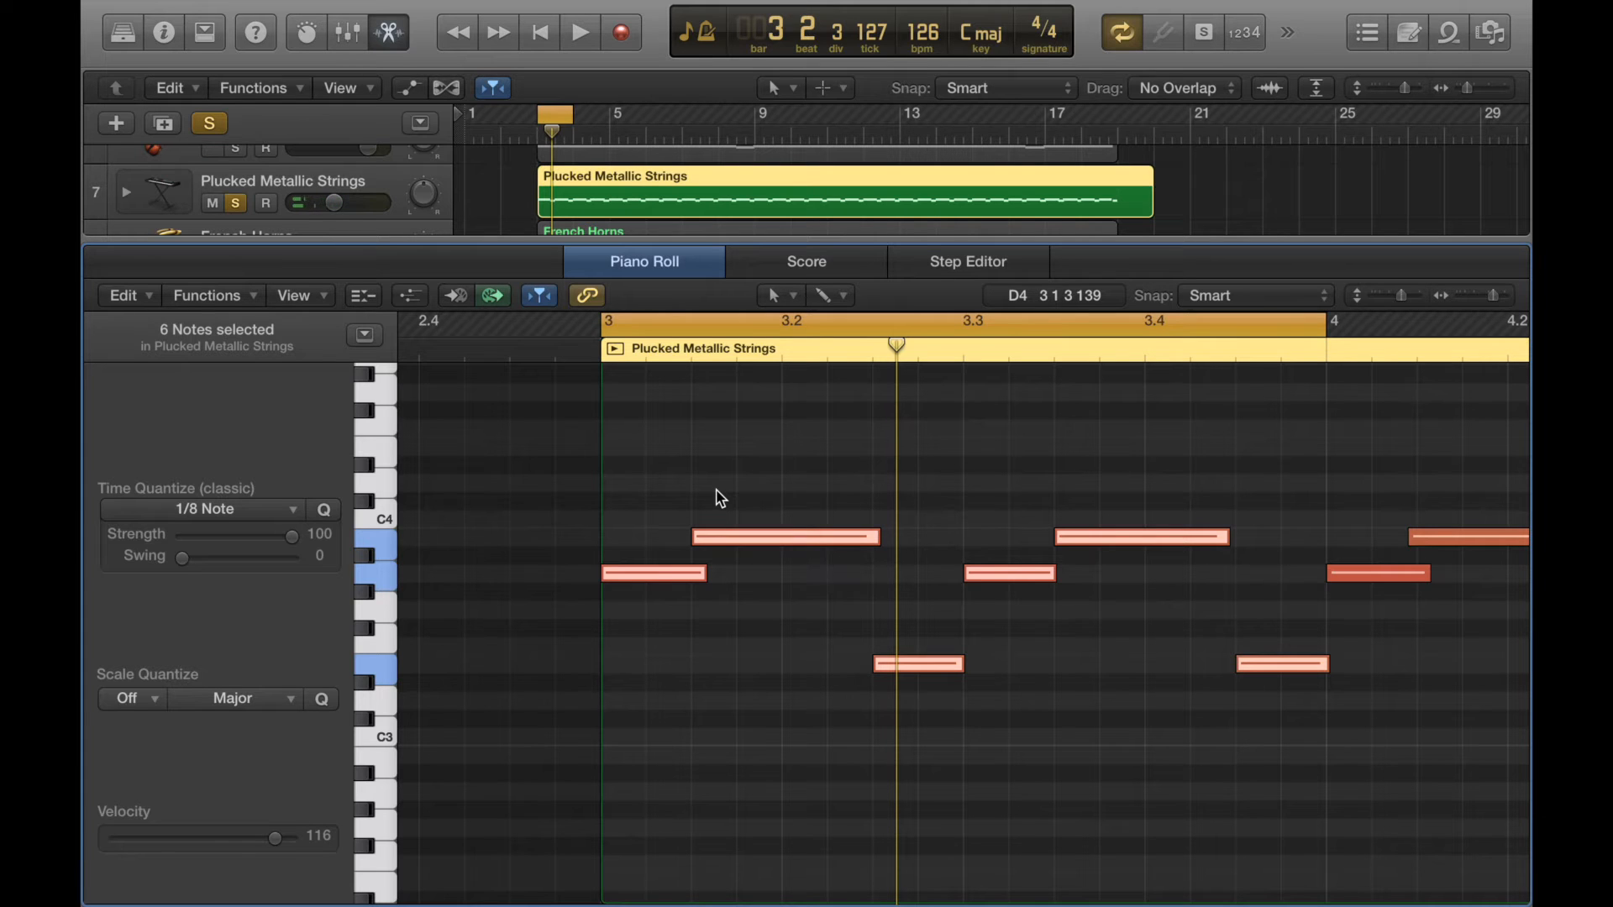
- Raise the quantize Swing amount to 100 and play the swung notes back
left_click_drag(183, 558, 369, 571)
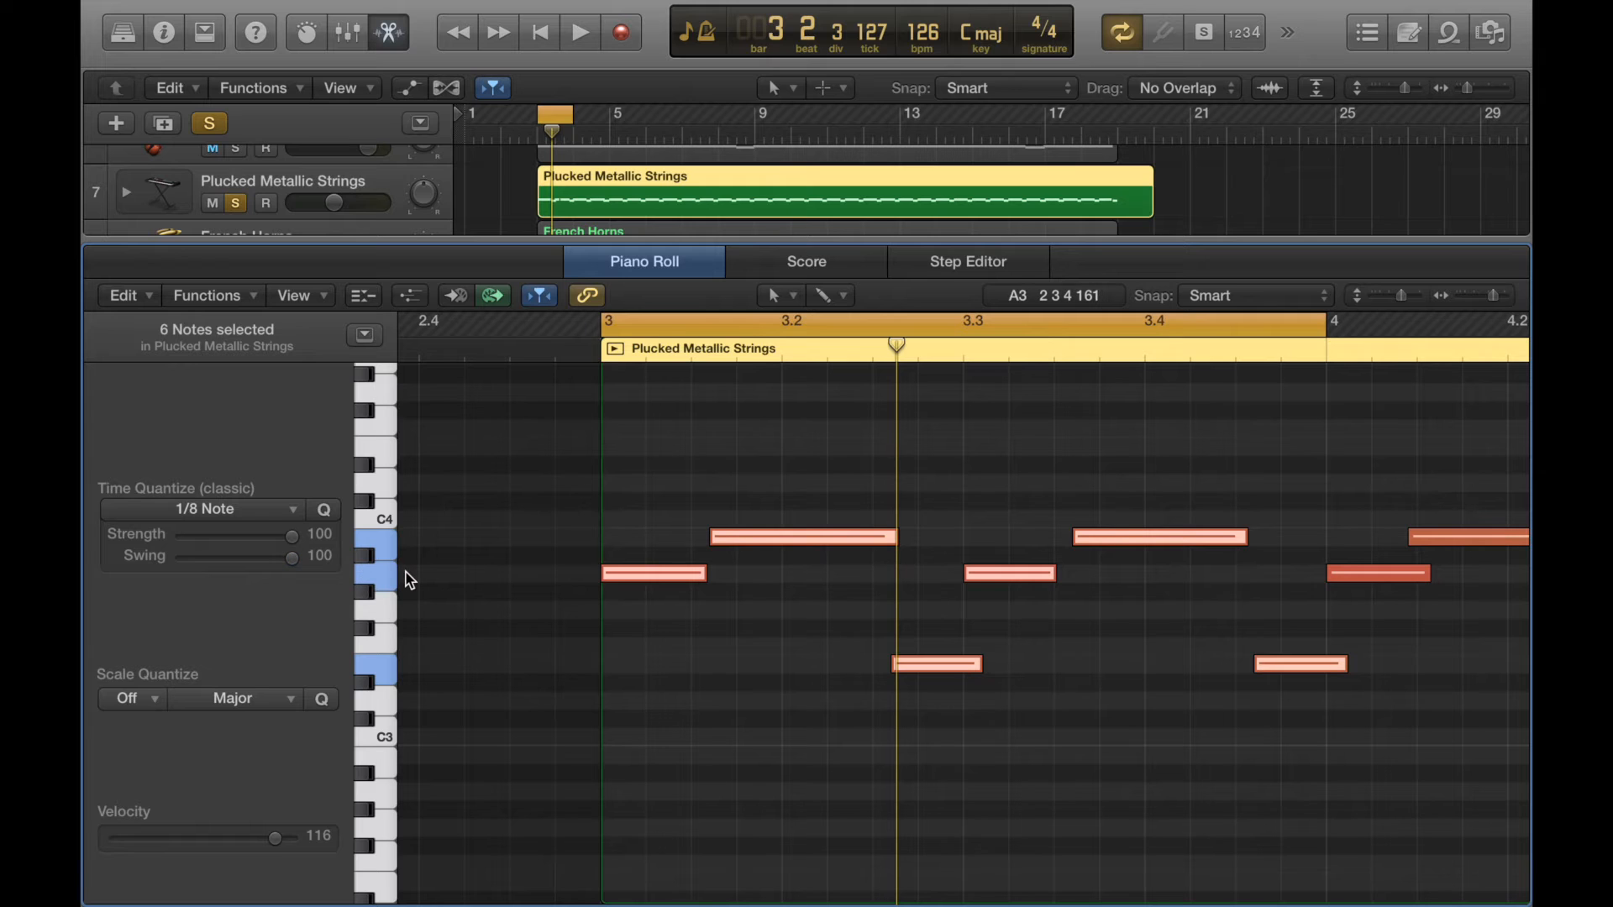
key("space")
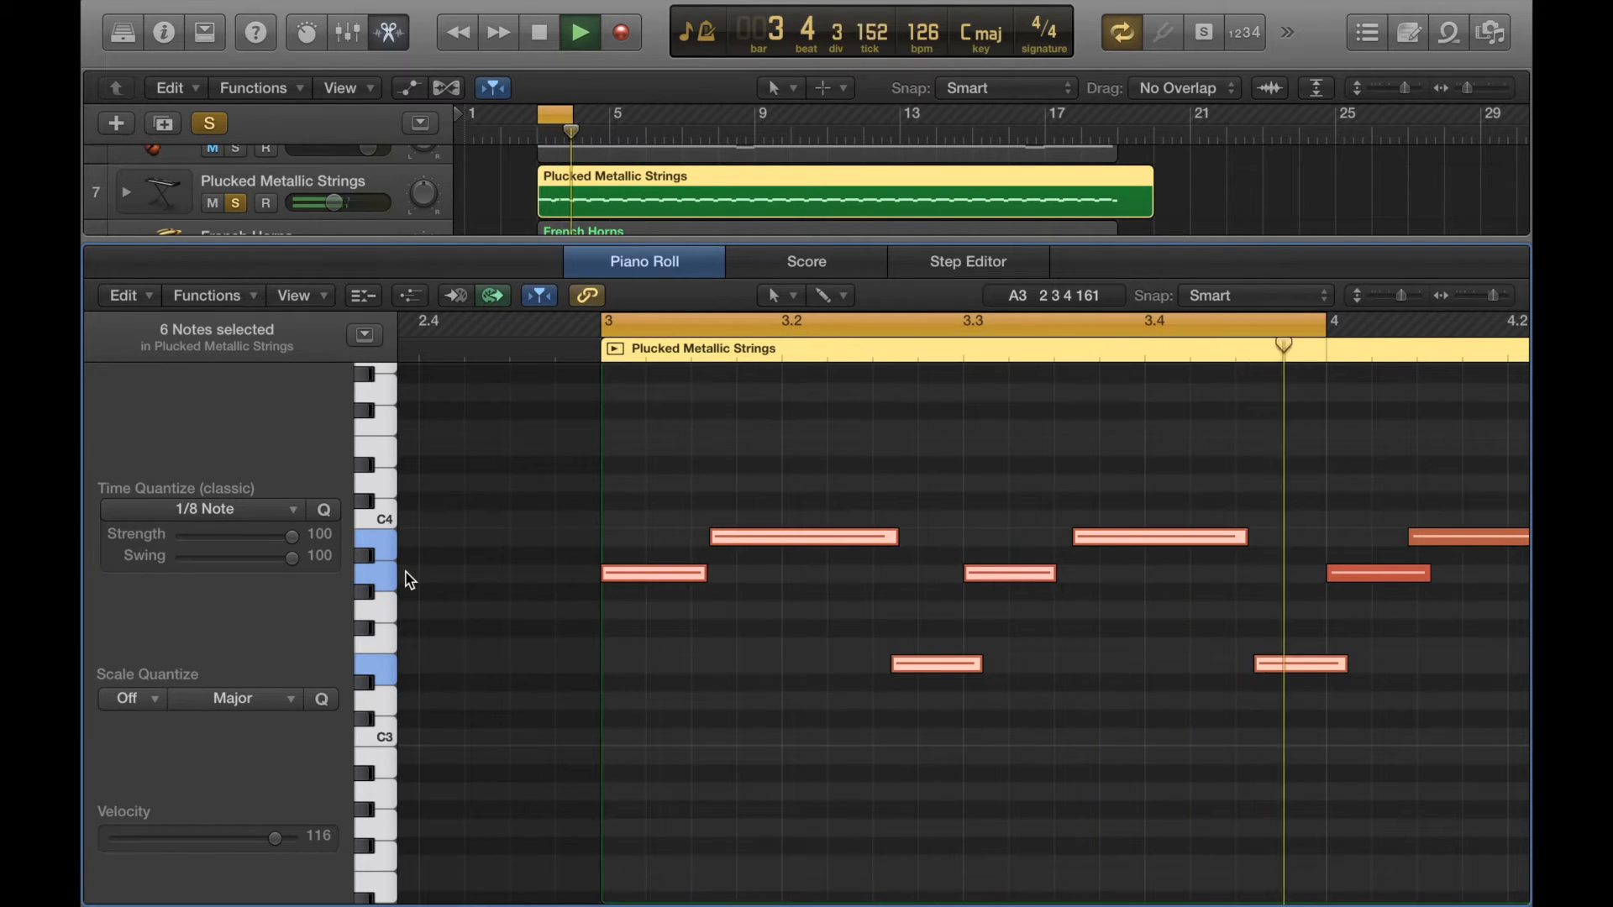
key("space")
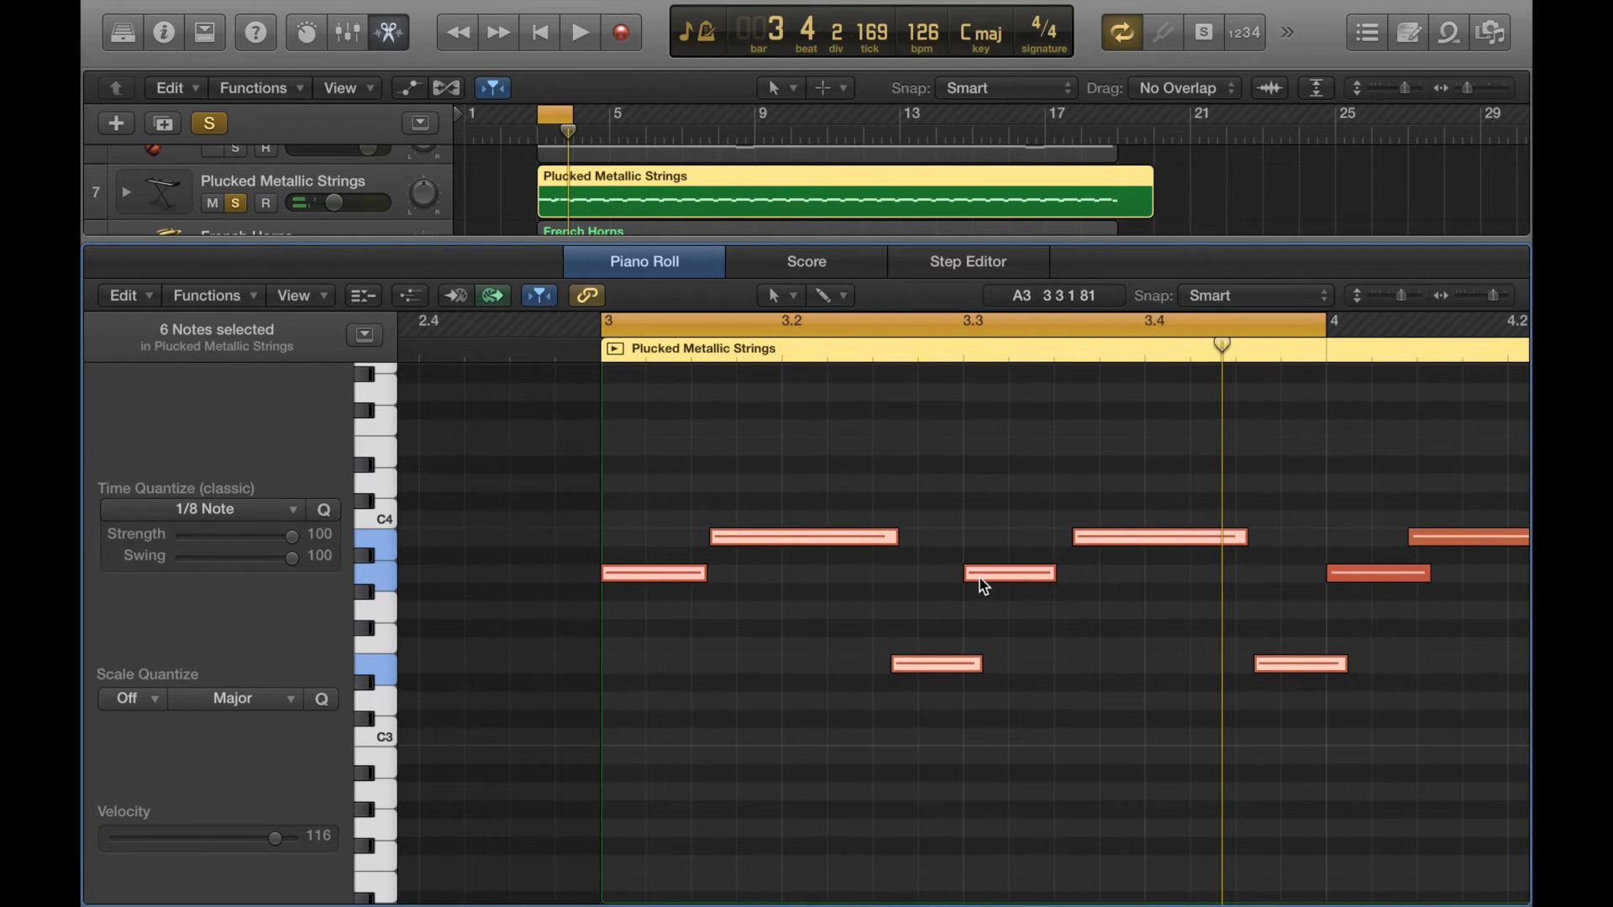
- Return the quantize Swing amount to 0
mouse_move(983, 586)
mouse_move(292, 558)
left_mouse_down()
mouse_move(168, 570)
mouse_move(296, 568)
left_mouse_up()
left_click_drag(292, 559, 134, 568)
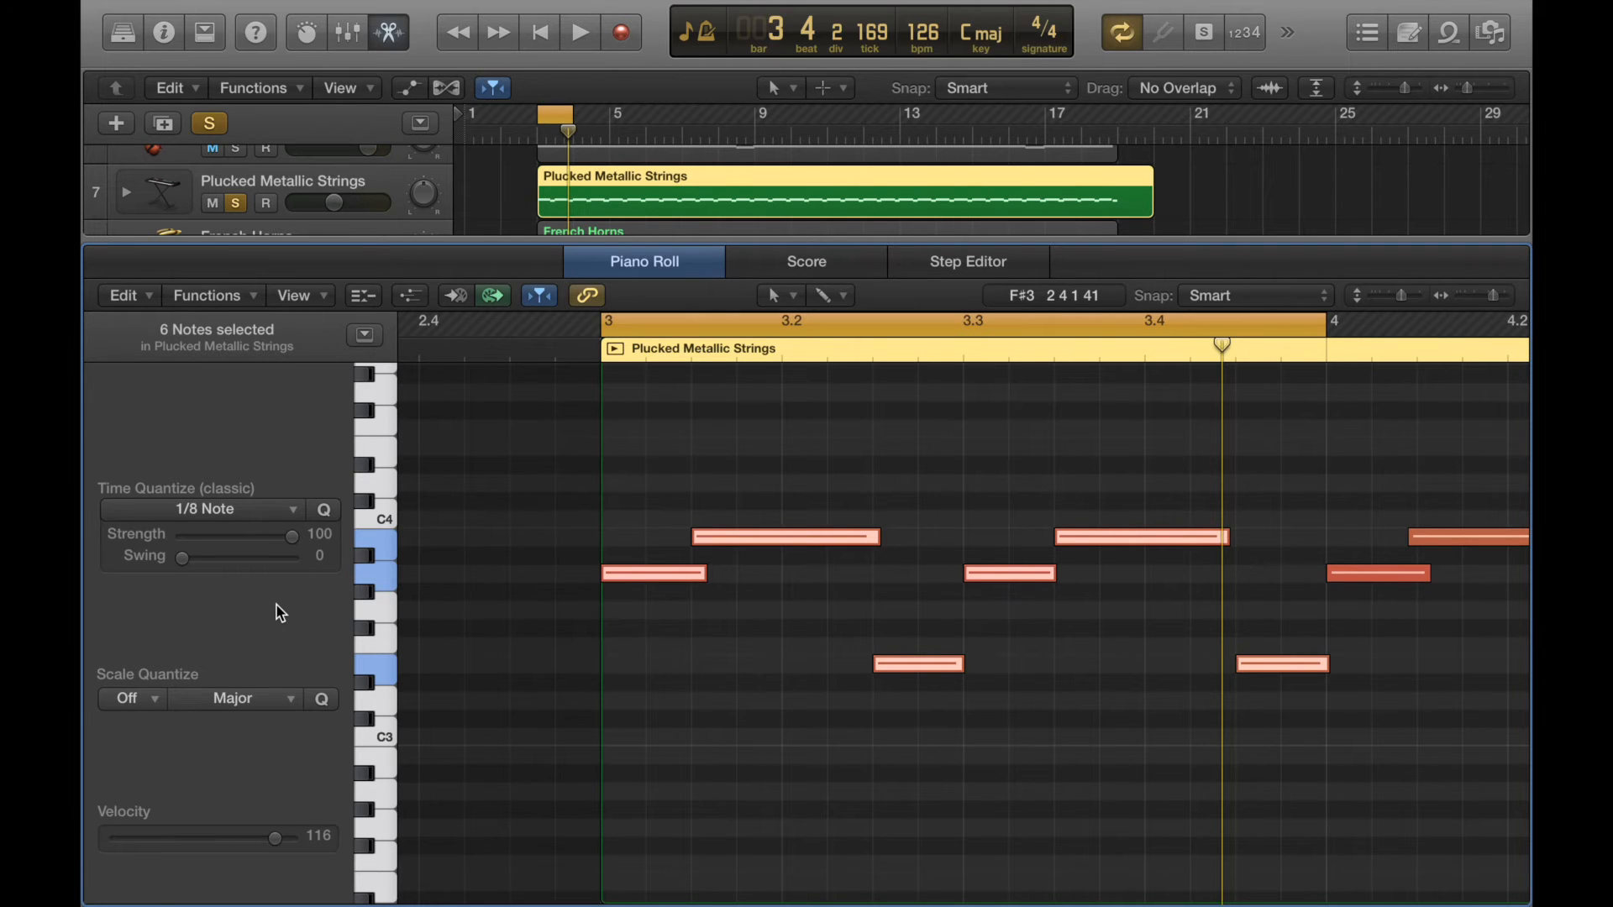
- Shift the first note slightly off the beat and quantize that single note back to the grid
left_click(694, 712)
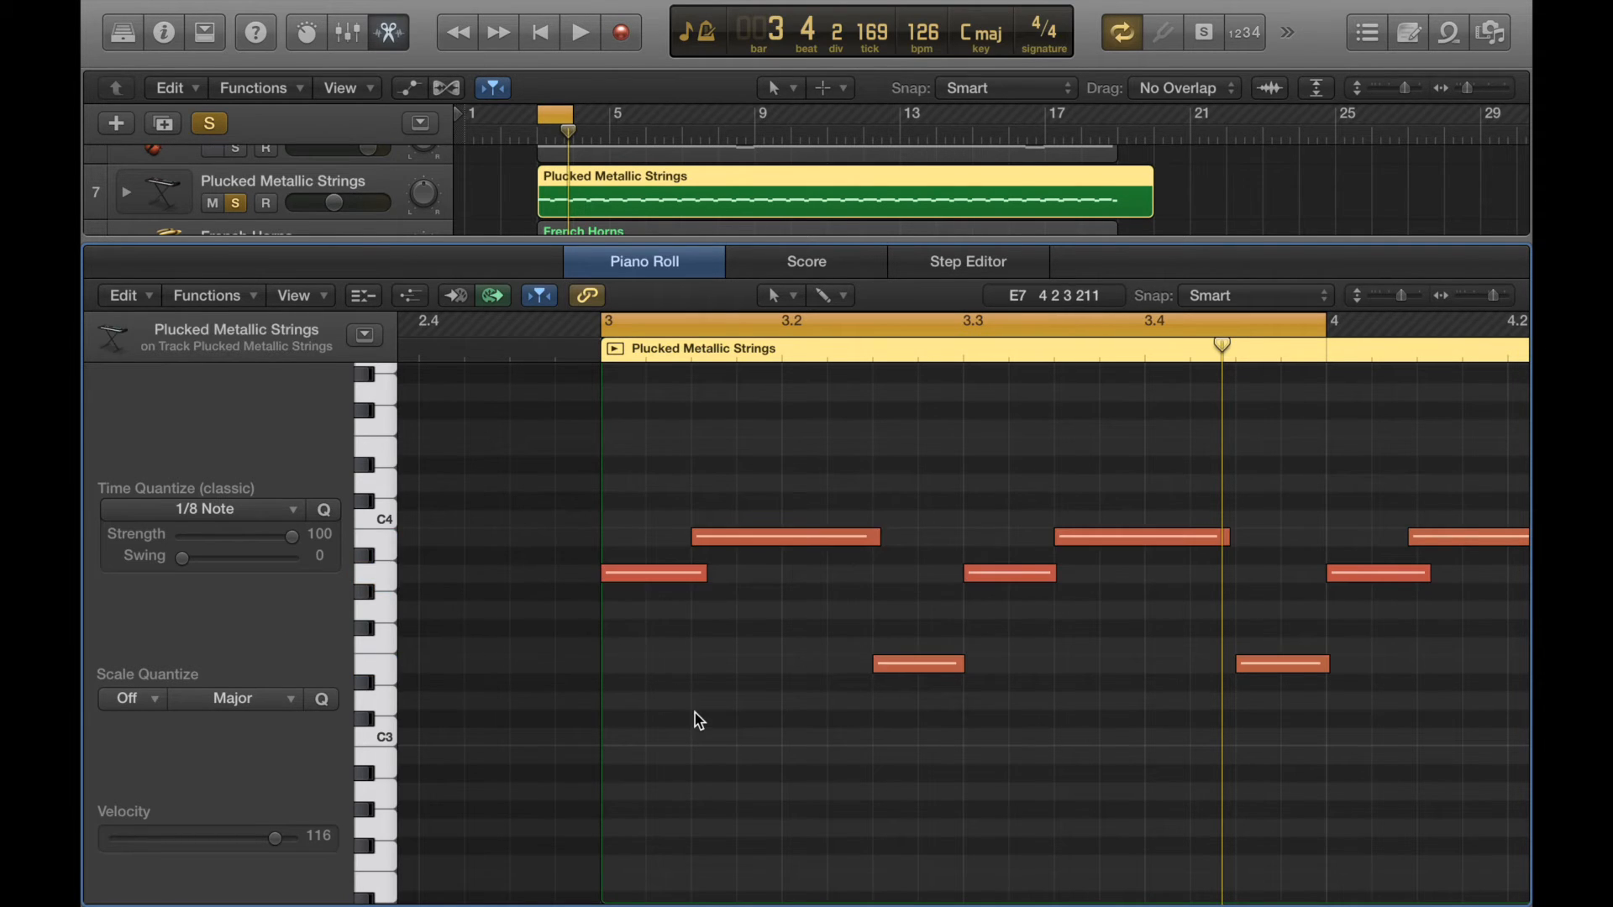
left_click(603, 349)
key("super+Right")
left_click_drag(670, 578, 694, 581)
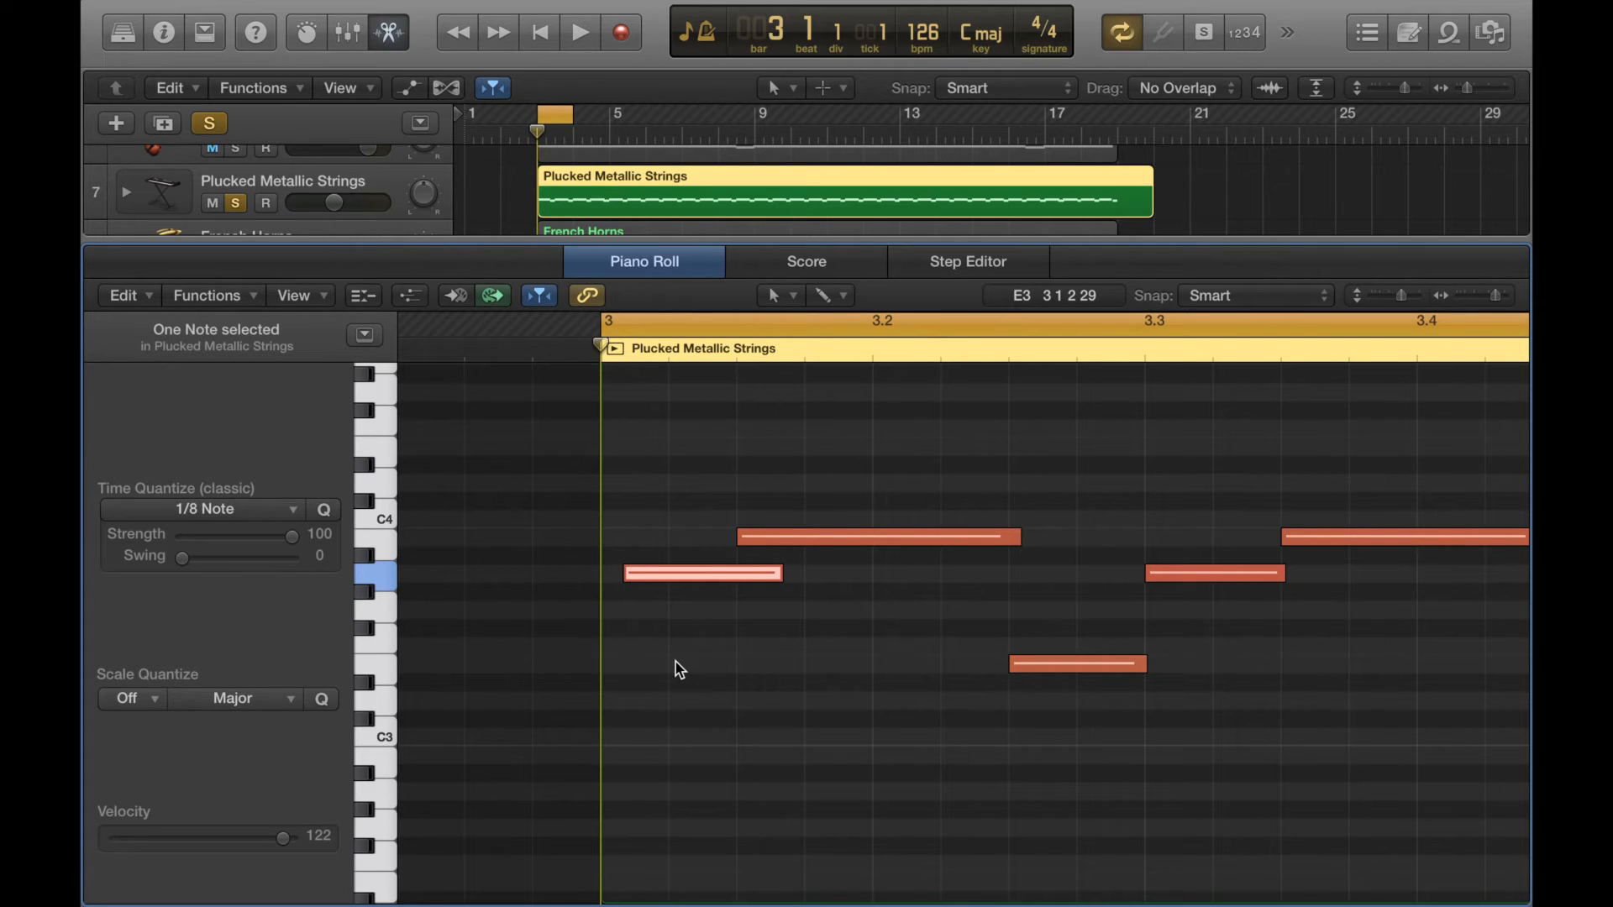
key("q")
- Lower the quantize Strength to 0 for the selected note and restore it to 100
left_click(554, 345)
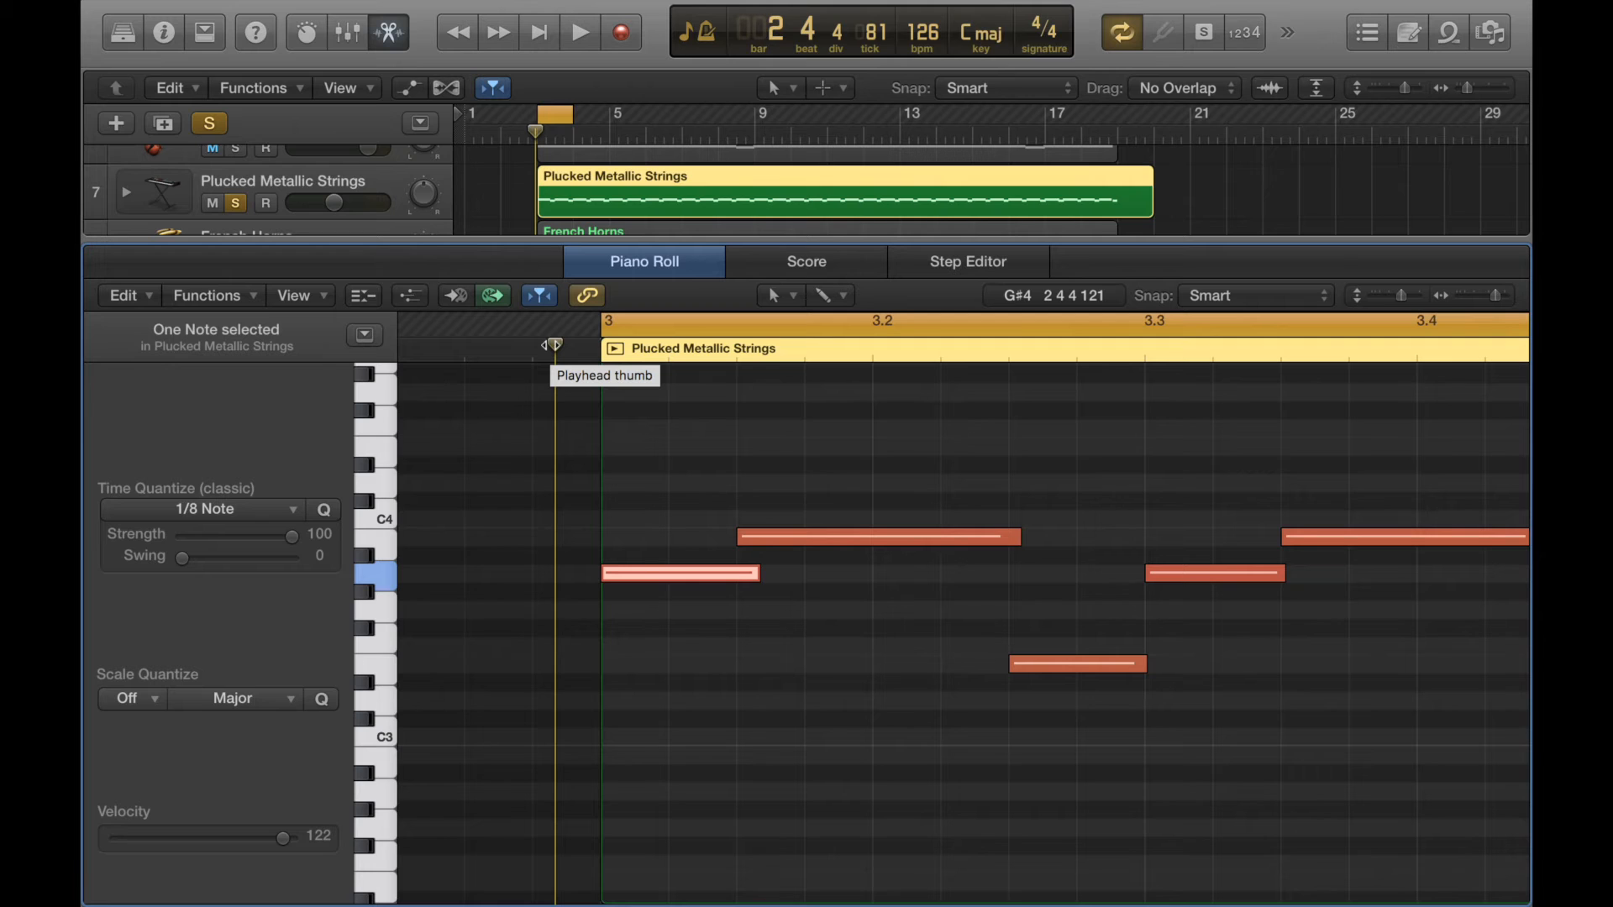
left_click_drag(292, 542, 160, 546)
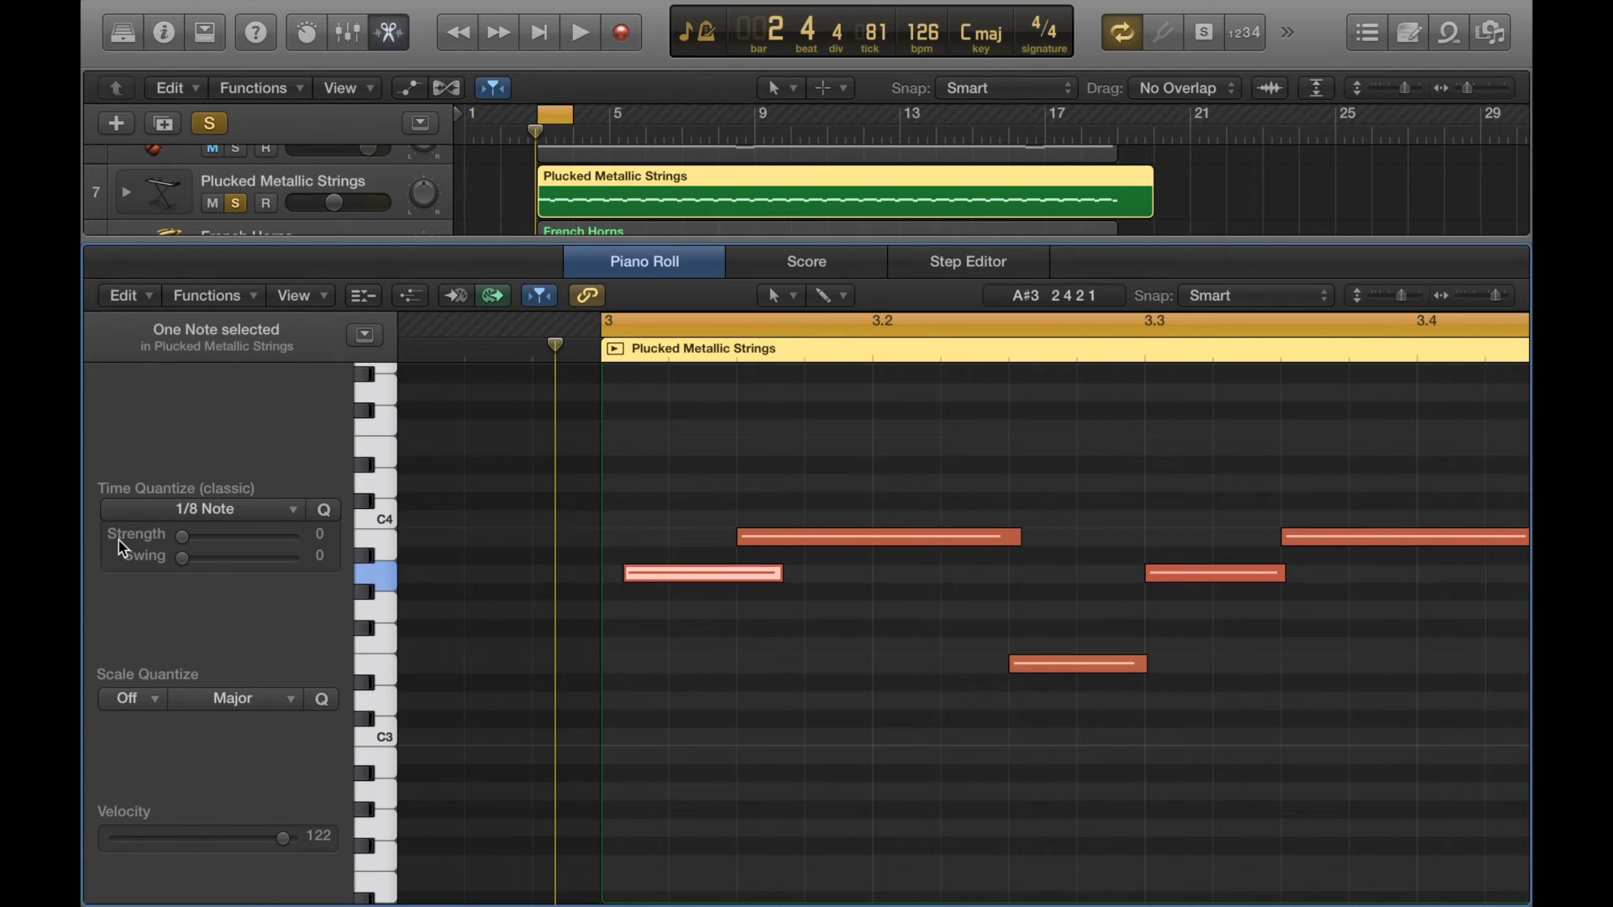
left_click(184, 540)
left_click_drag(185, 542, 309, 546)
left_click(710, 363)
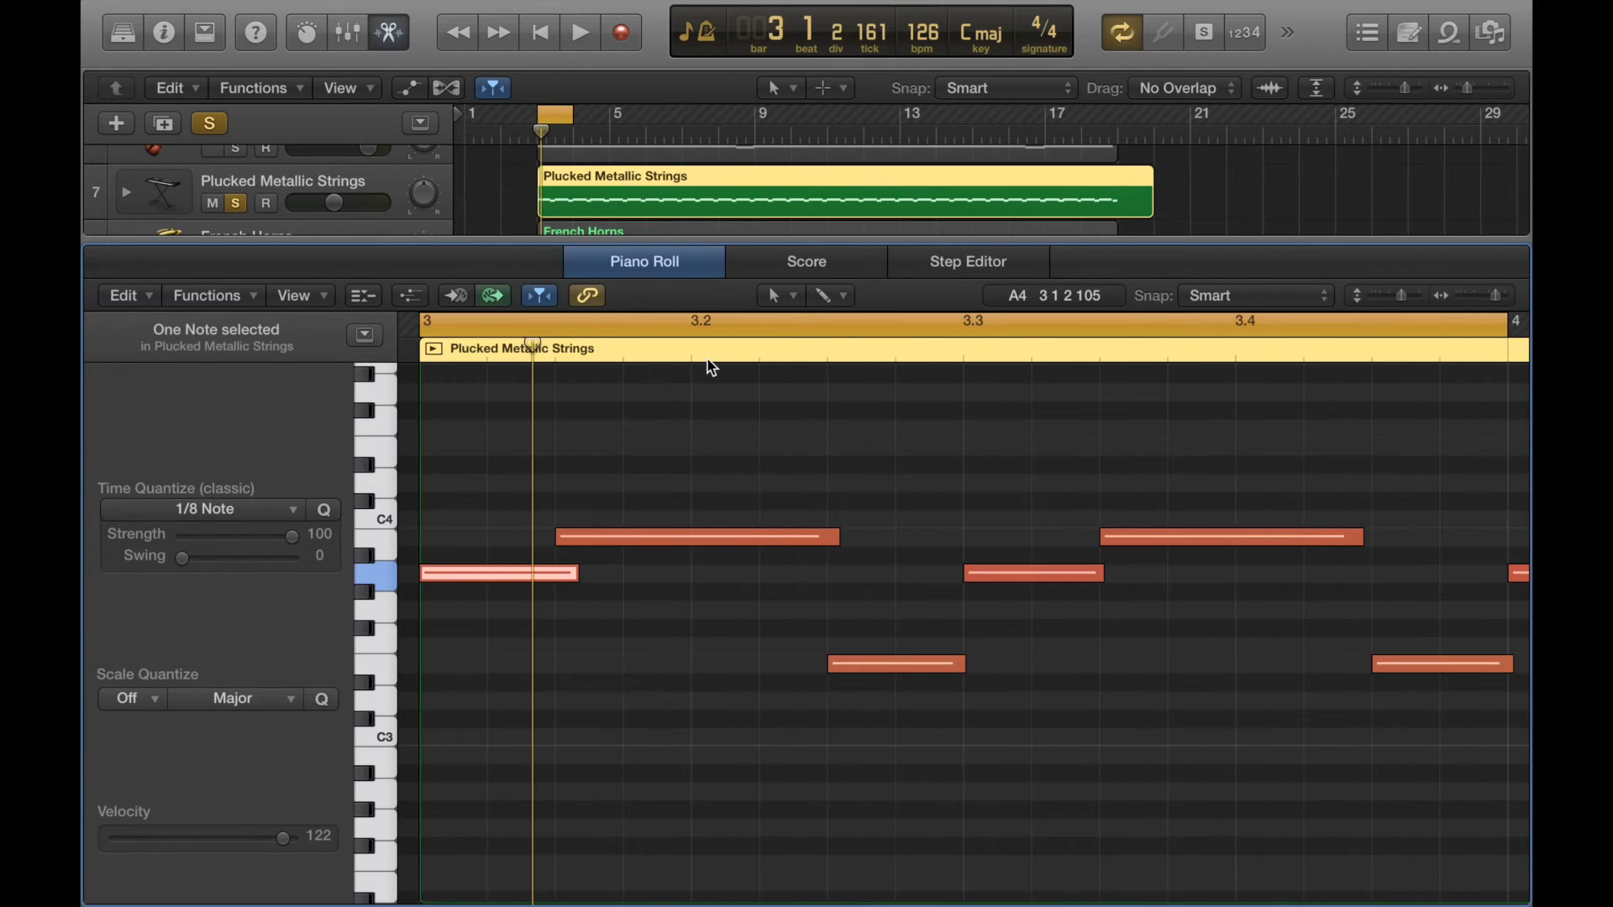
- Select all six notes and sweep the quantize Strength down to 0 and back to 100
left_click(1167, 791)
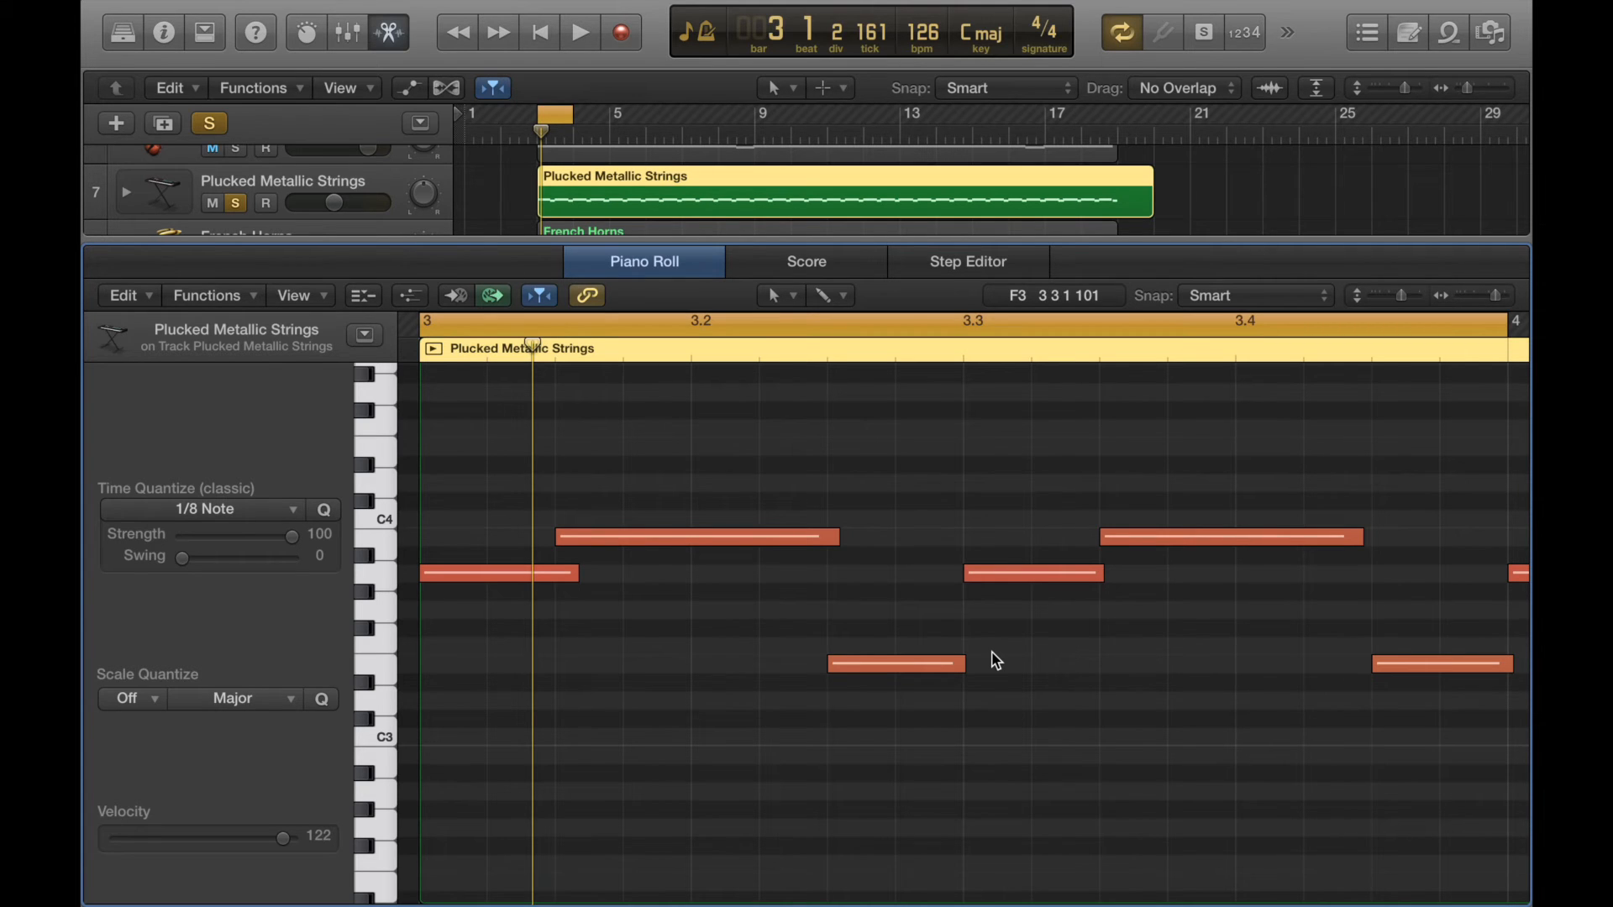
left_click_drag(1385, 748, 445, 448)
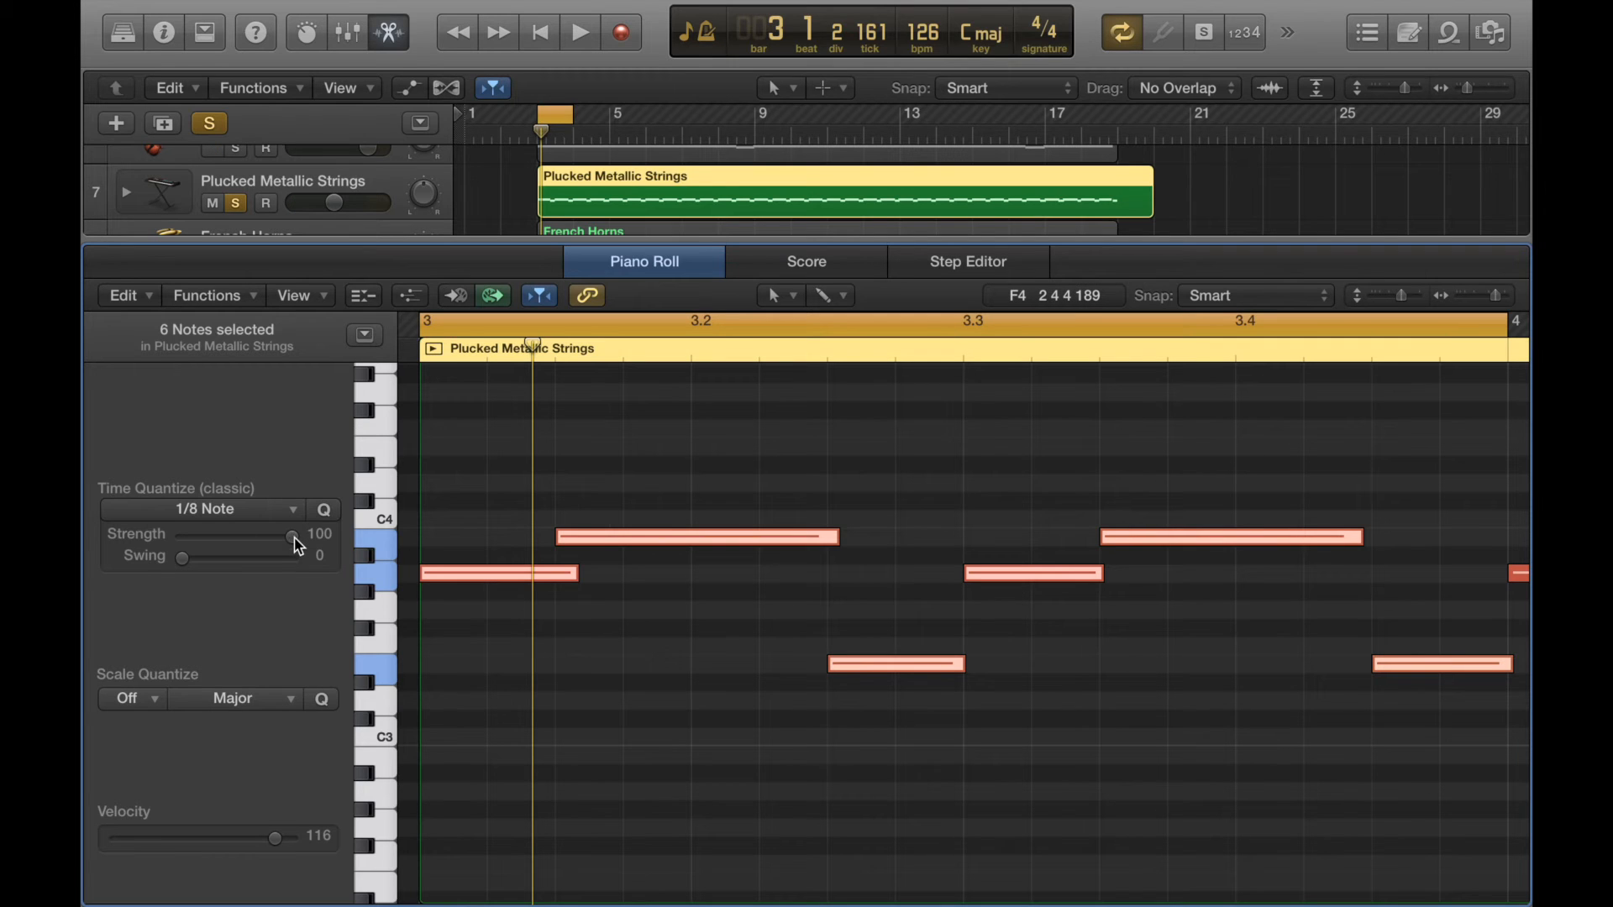
left_click_drag(294, 544, 158, 552)
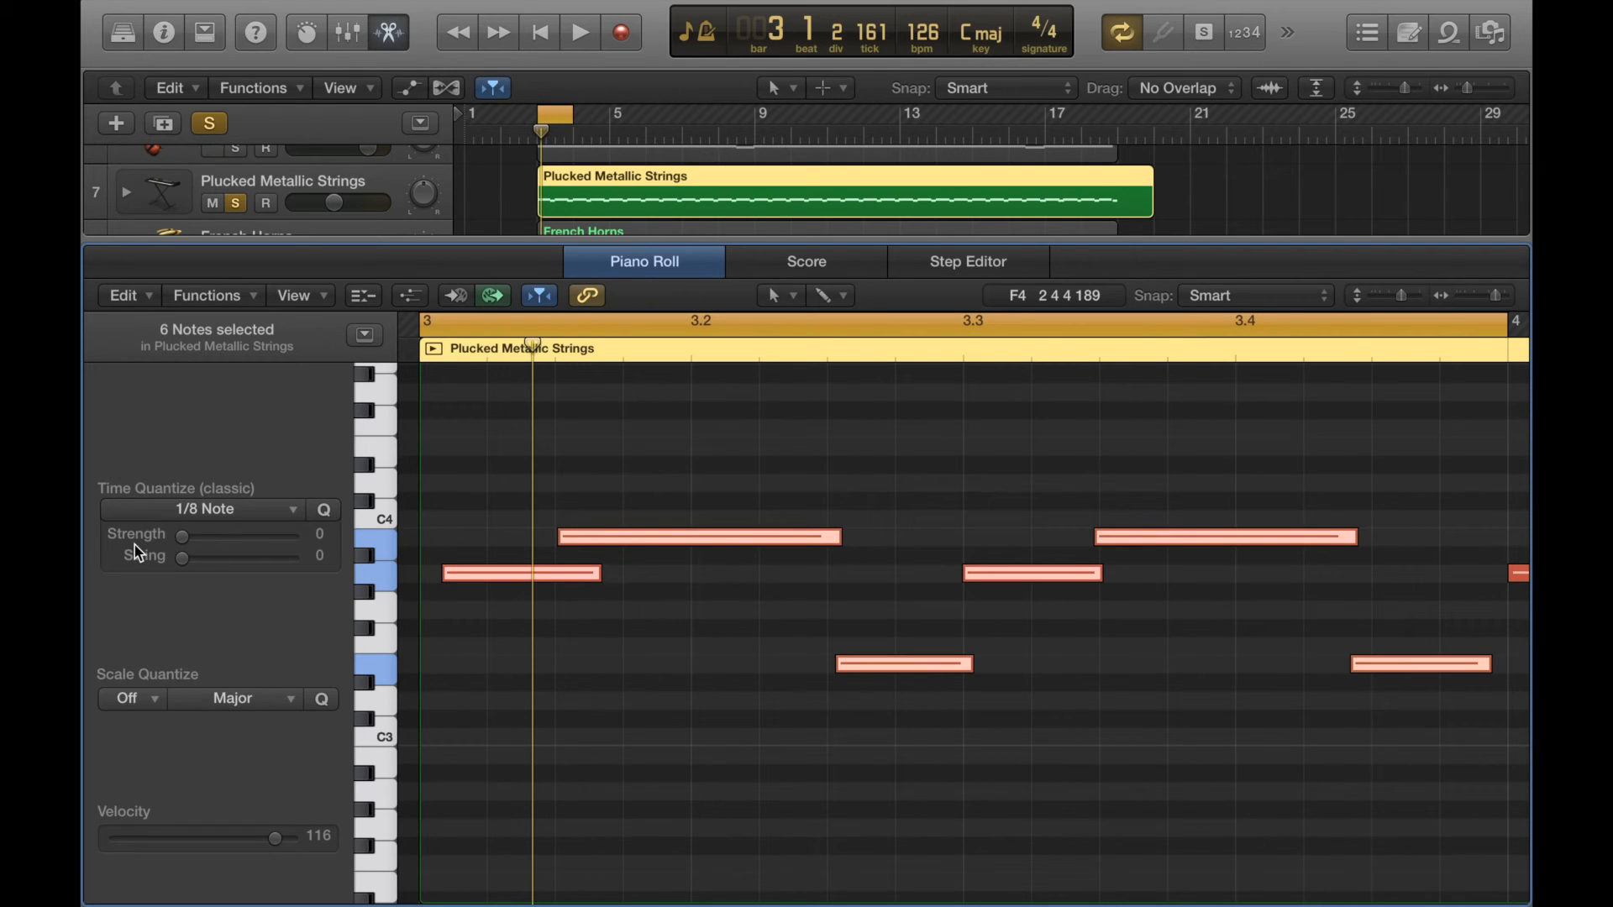
left_click_drag(182, 544, 316, 547)
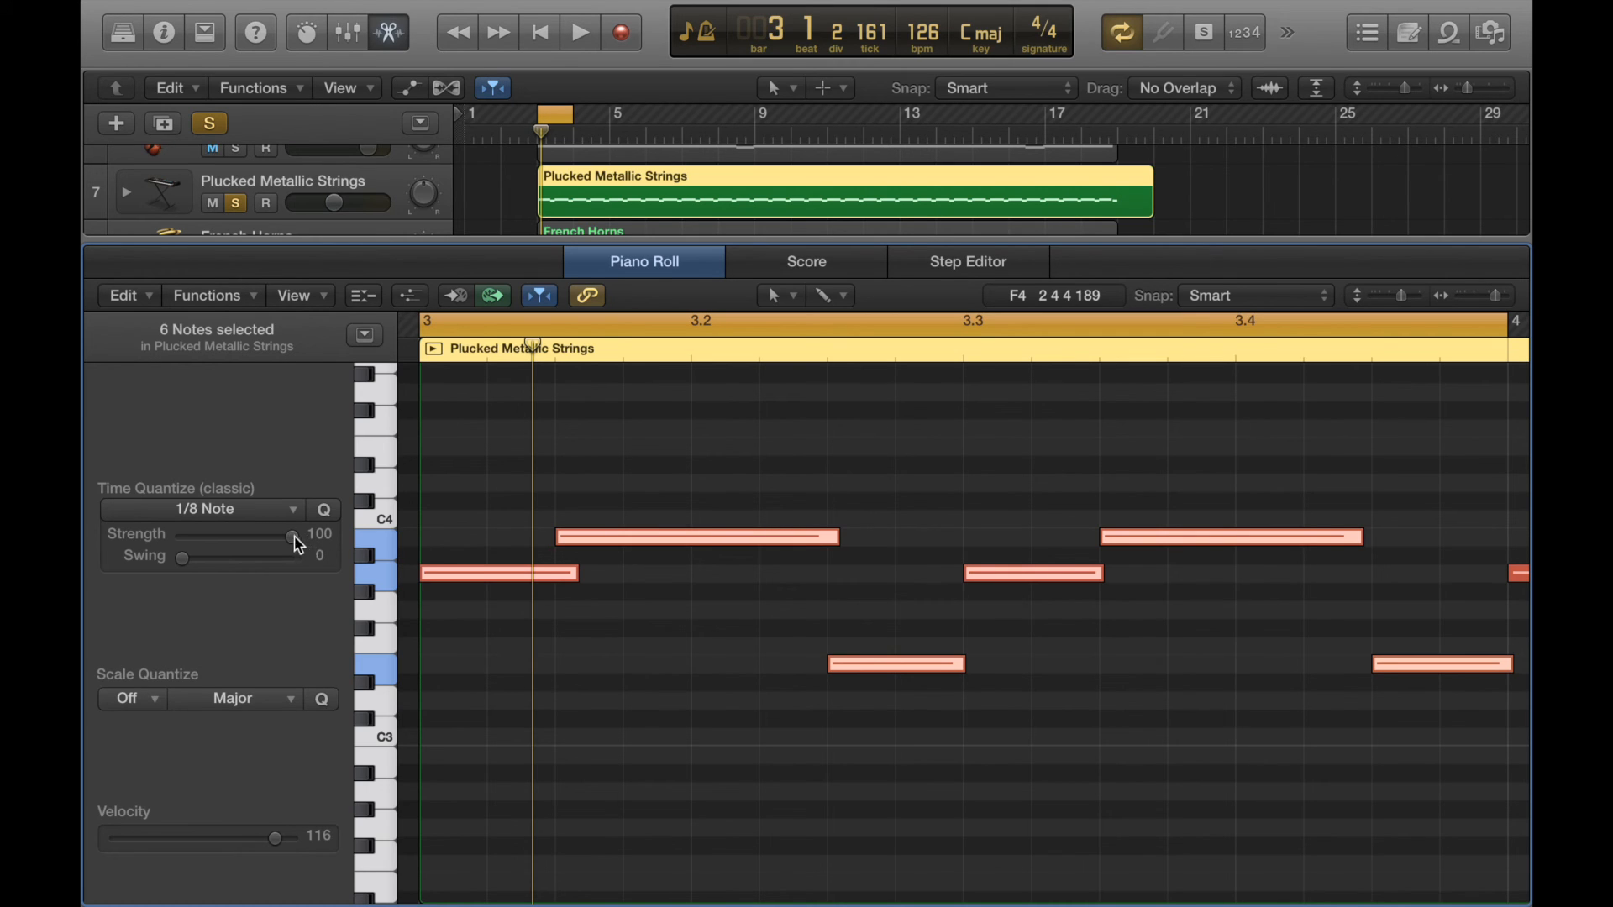
- Set the quantize Strength for the selected notes to 80
left_click_drag(294, 546, 263, 552)
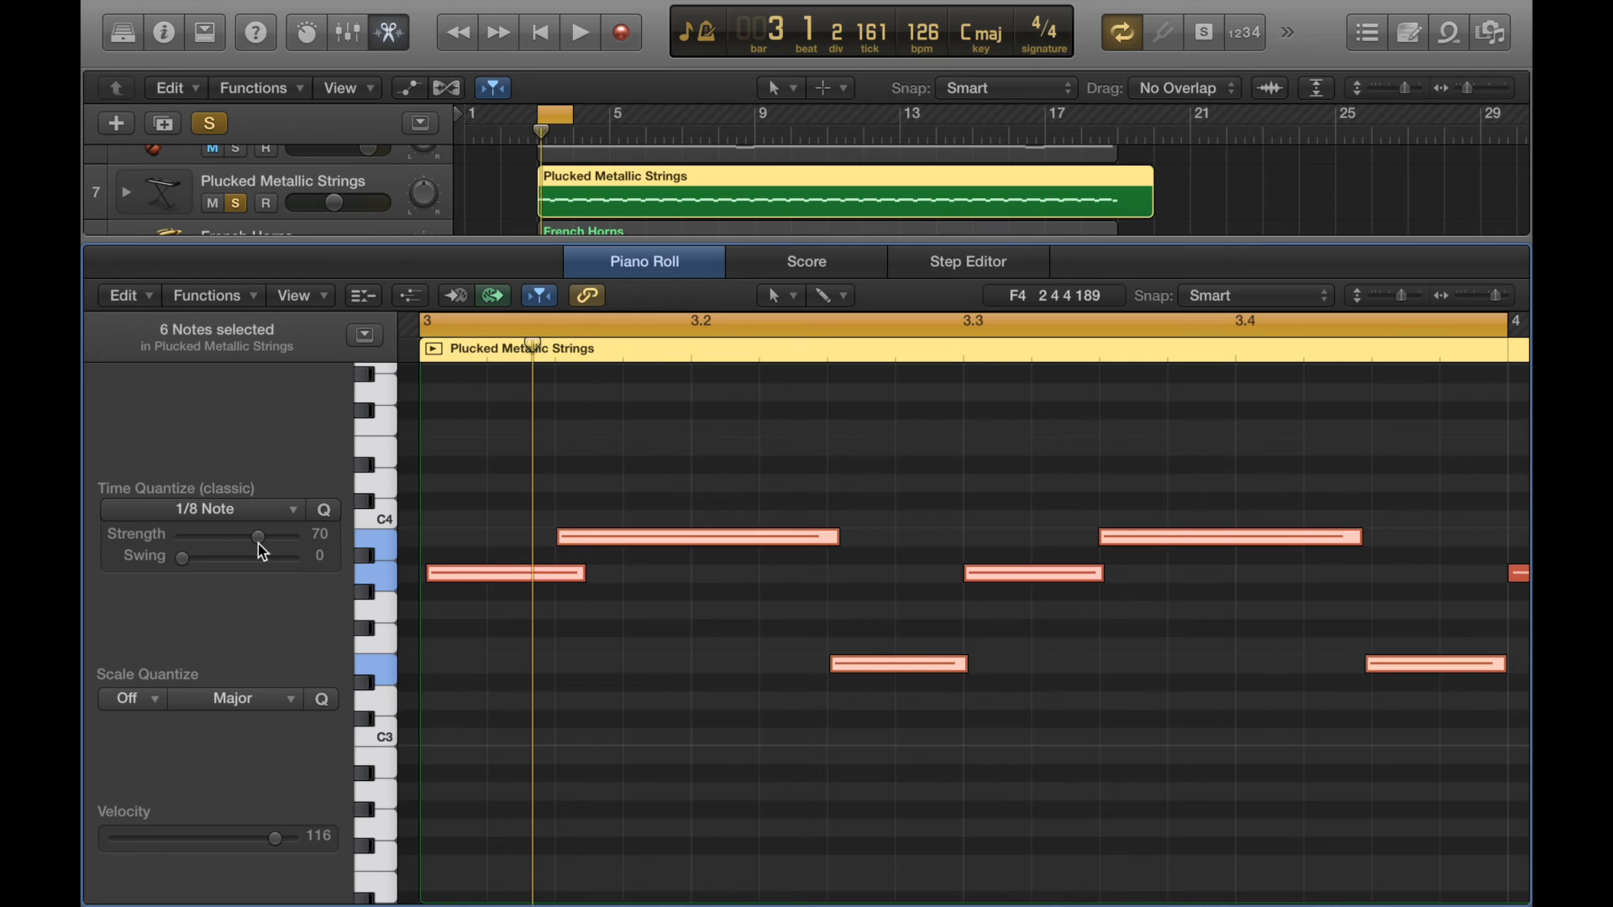
mouse_move(259, 543)
left_mouse_down()
mouse_move(142, 556)
mouse_move(278, 547)
left_mouse_up()
left_click_drag(278, 547, 276, 549)
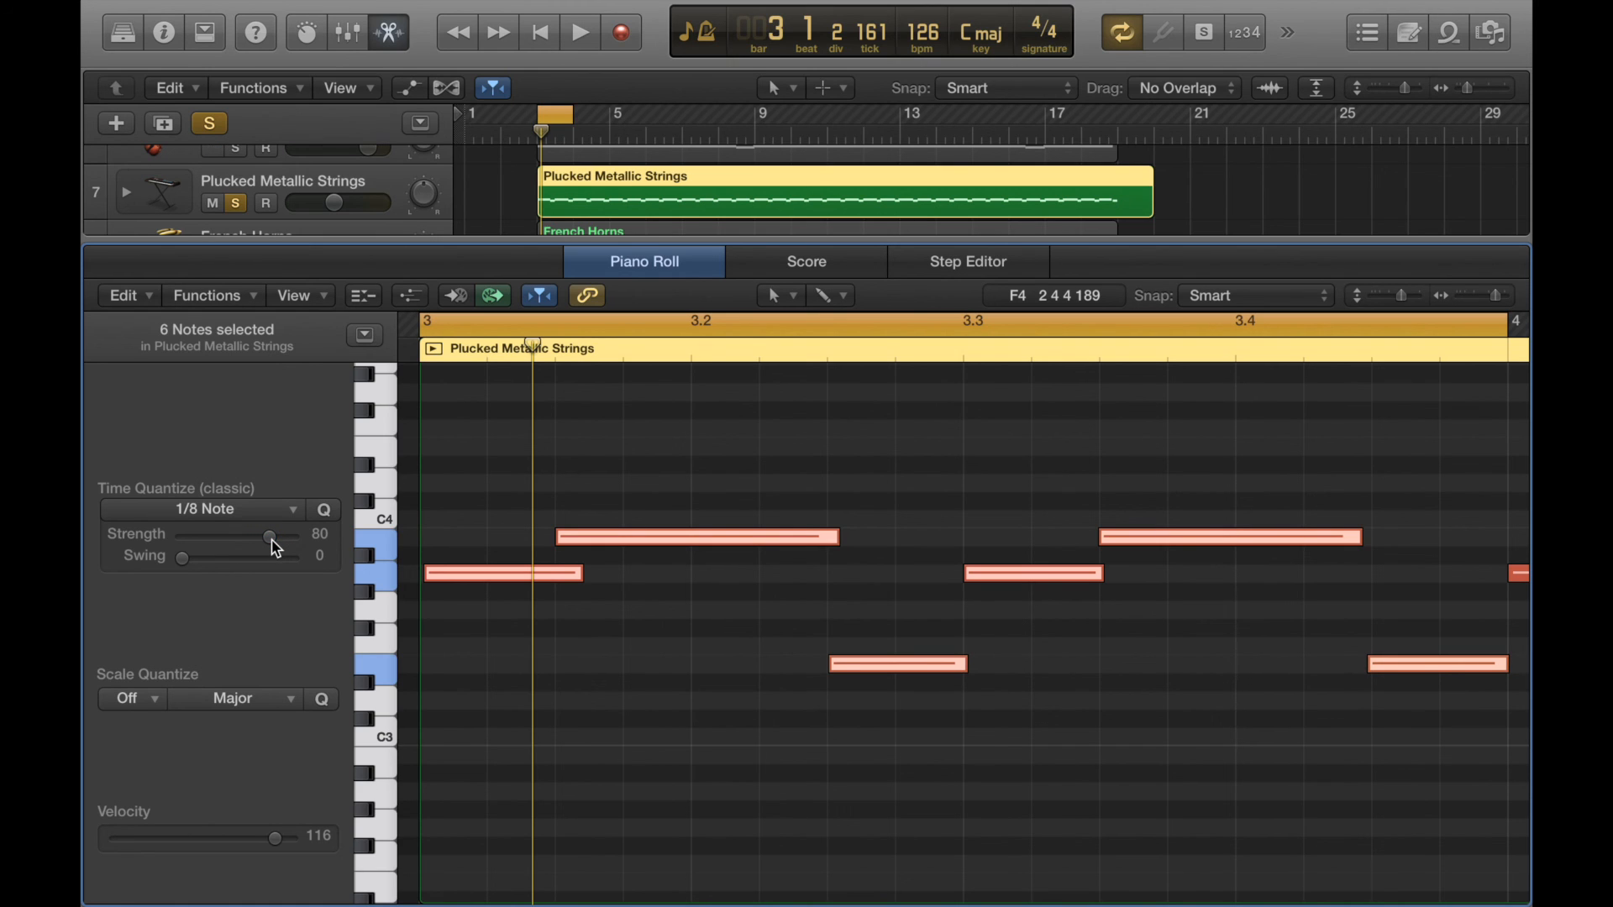